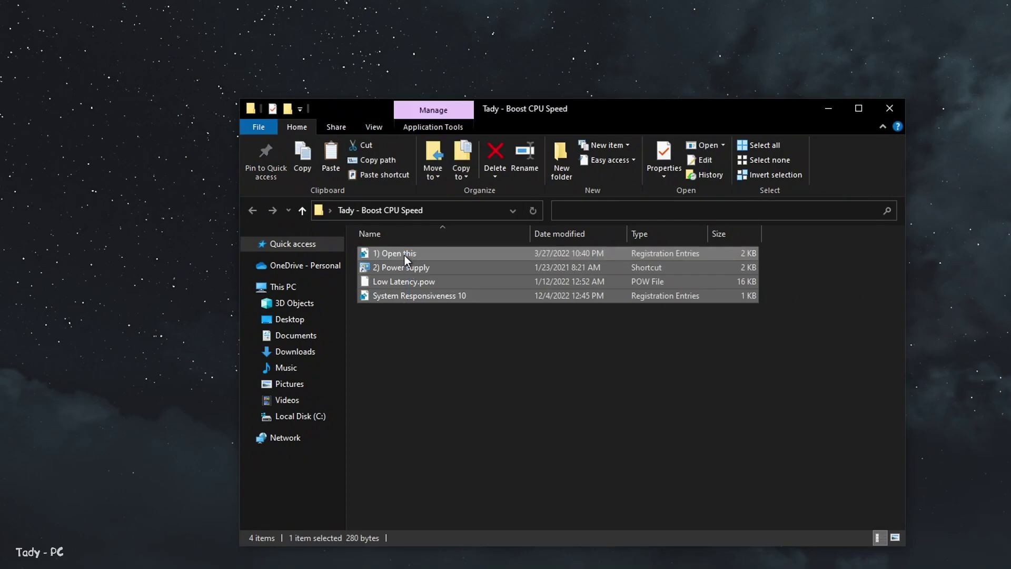
Step: Merge the "1) Open this" registry file from the Tady - Boost CPU Speed folder into the registry
click(391, 258)
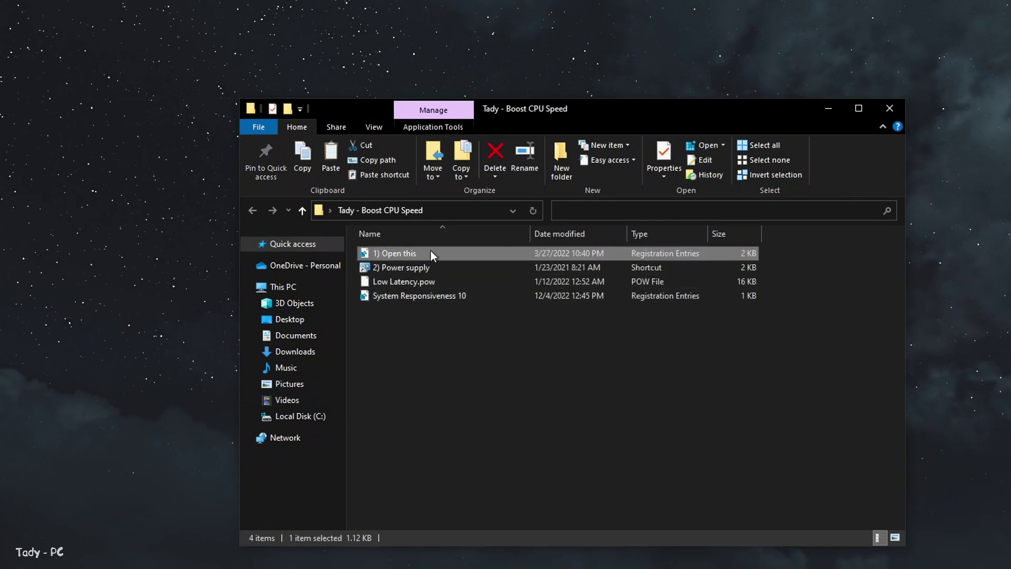
double_click(388, 251)
click(606, 337)
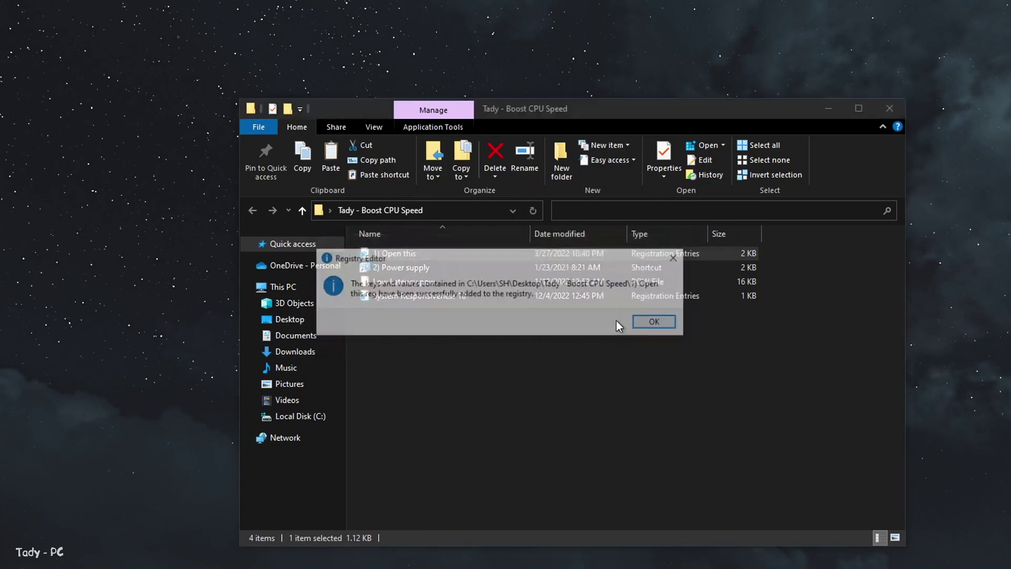
click(652, 319)
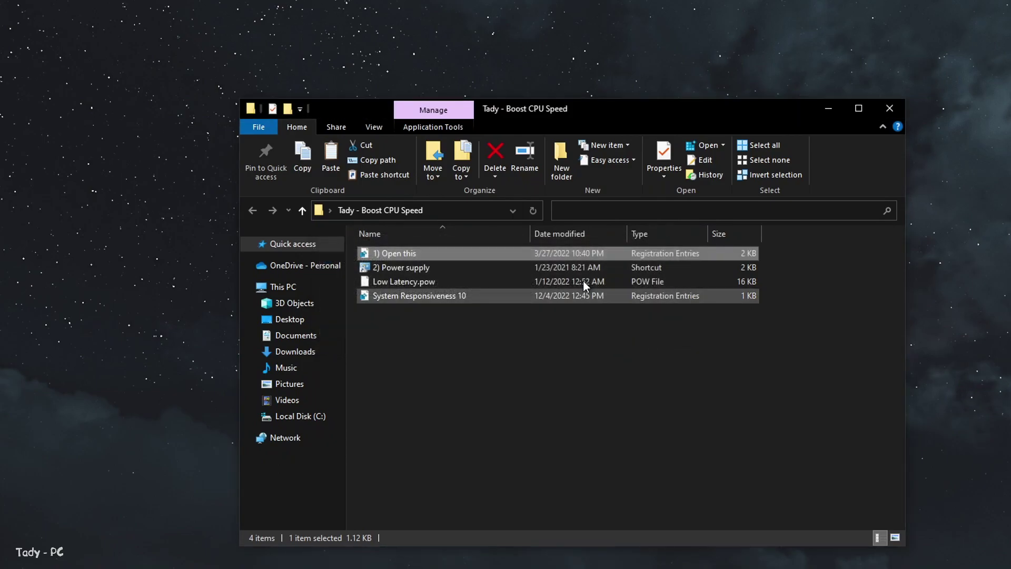
Step: Import the Low Latency.pow plan and select Low Latency in Power Options through the "2) Power supply" shortcut
right_click(400, 283)
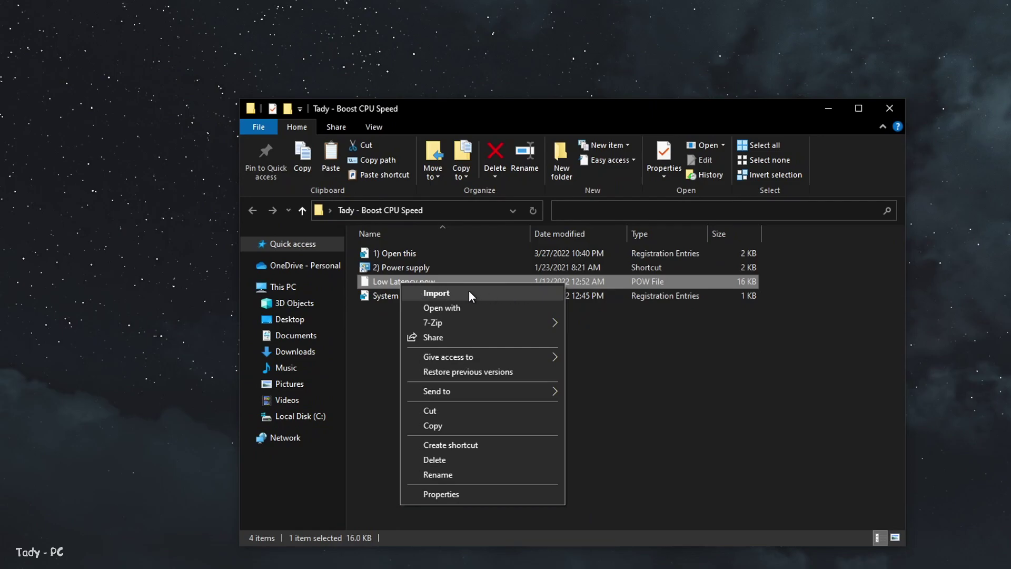
click(417, 294)
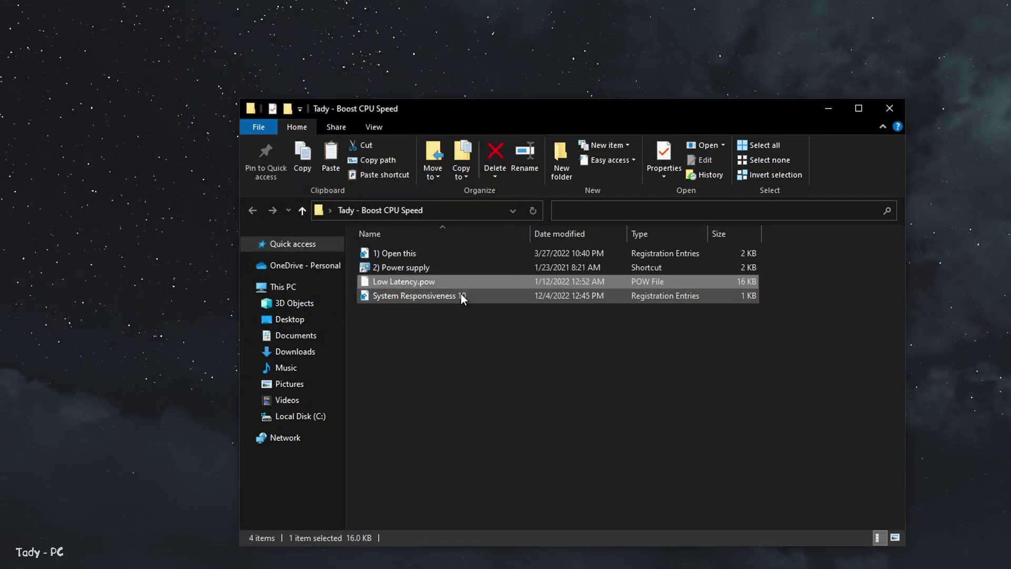
click(400, 268)
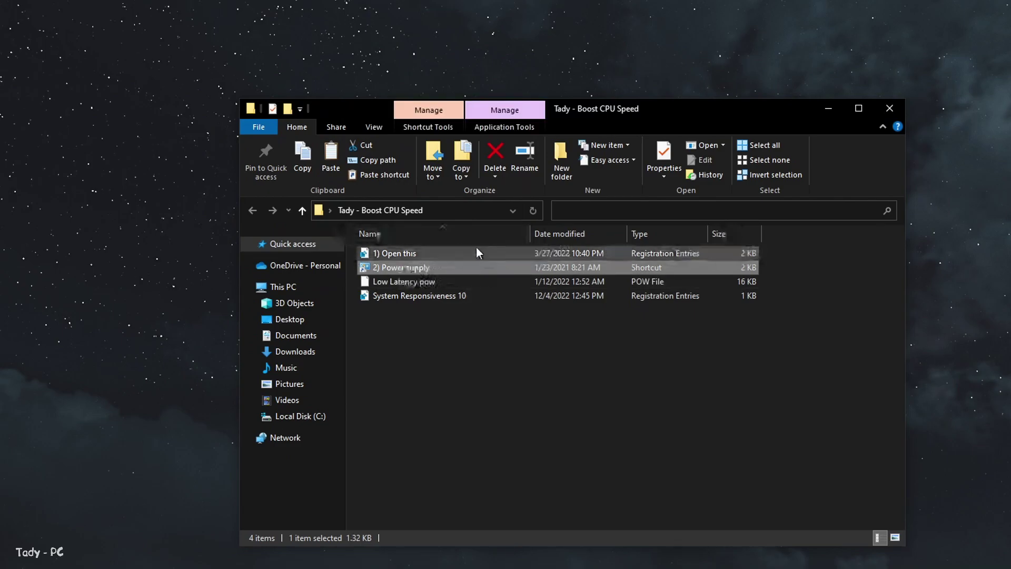
double_click(432, 269)
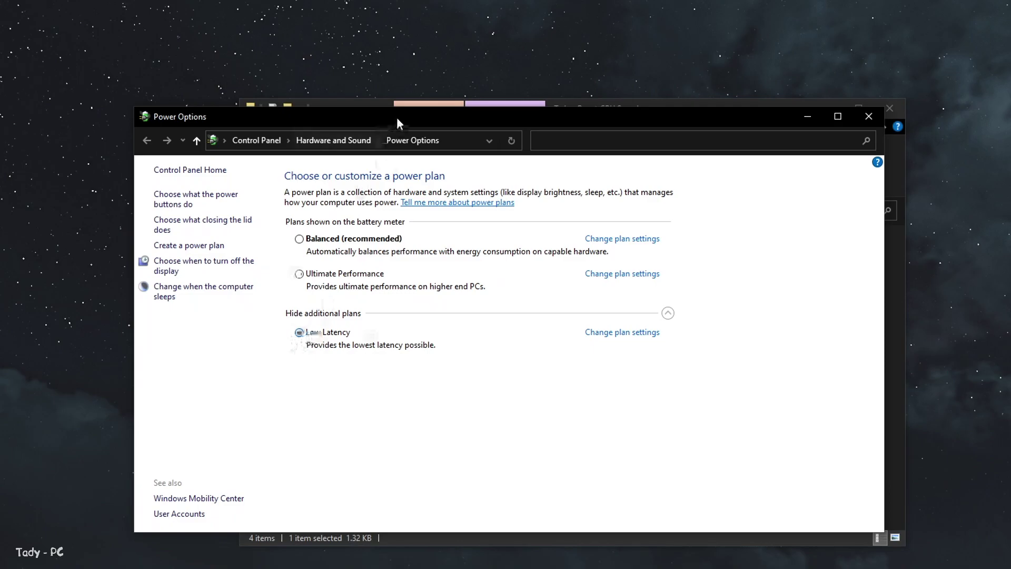
click(299, 333)
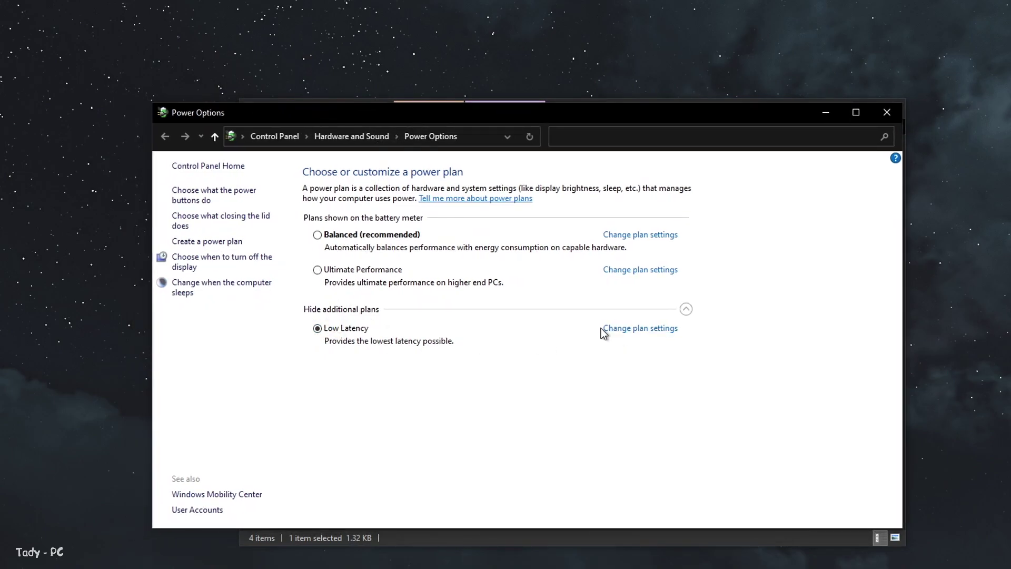
Step: Edit the Low Latency plan so display turn-off and sleep on battery, and display turn-off when plugged in, are set to Never
click(649, 332)
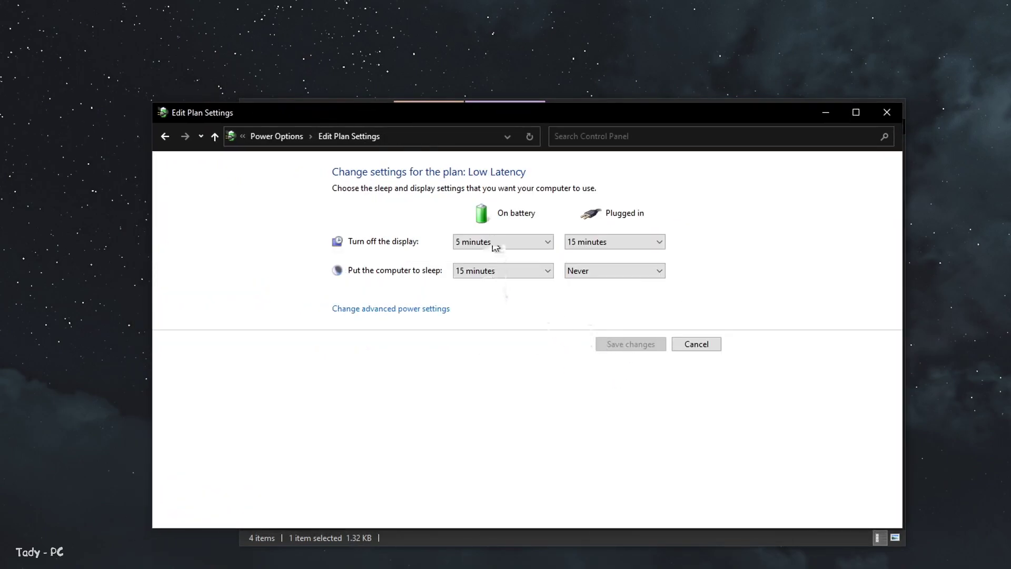
click(494, 241)
click(468, 408)
click(485, 272)
click(469, 437)
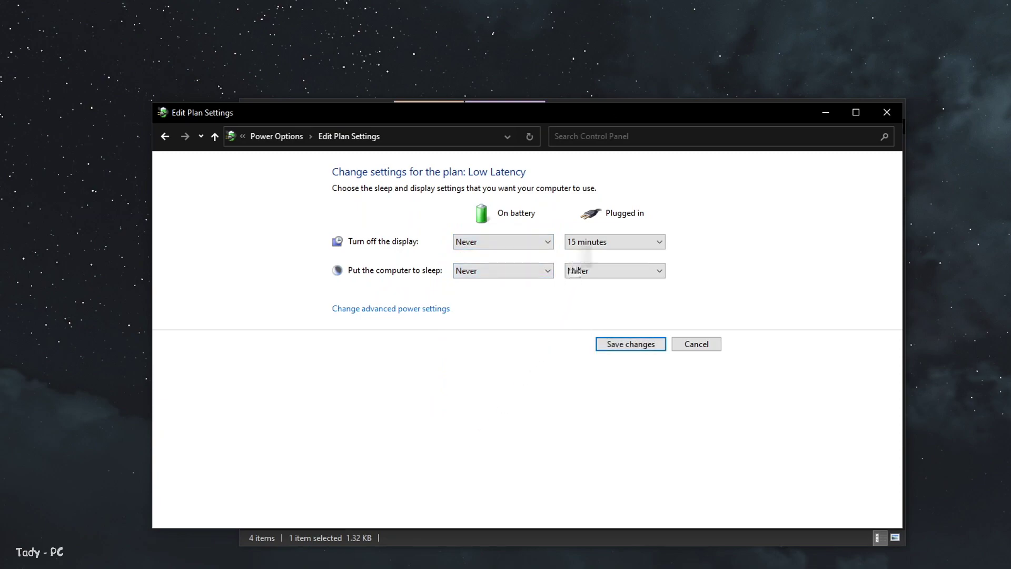
click(585, 241)
click(578, 408)
Step: Open the Low Latency plan's advanced power settings and check the hard disk turn-off times
click(409, 311)
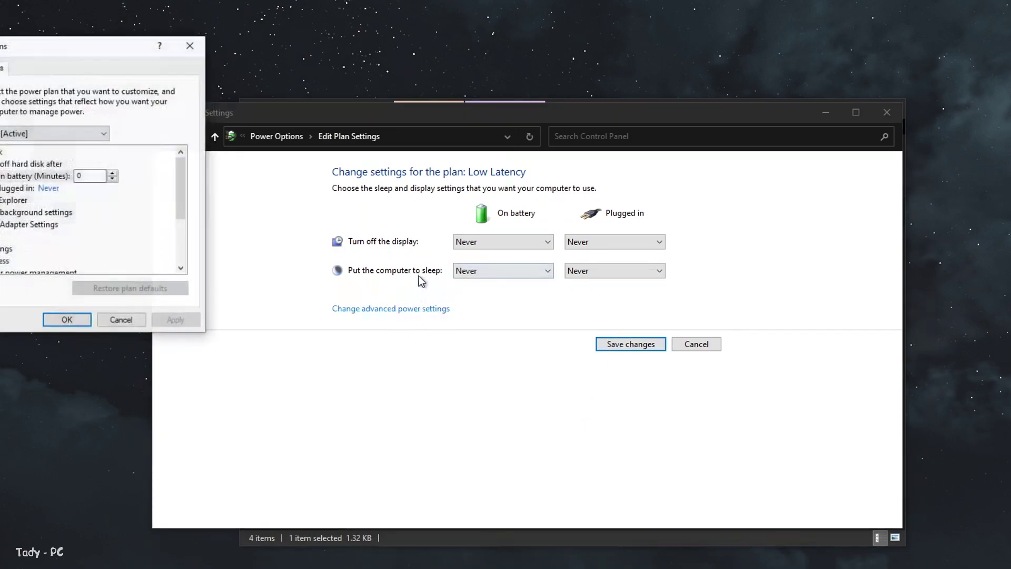
drag(87, 38, 469, 133)
click(488, 264)
double_click(488, 263)
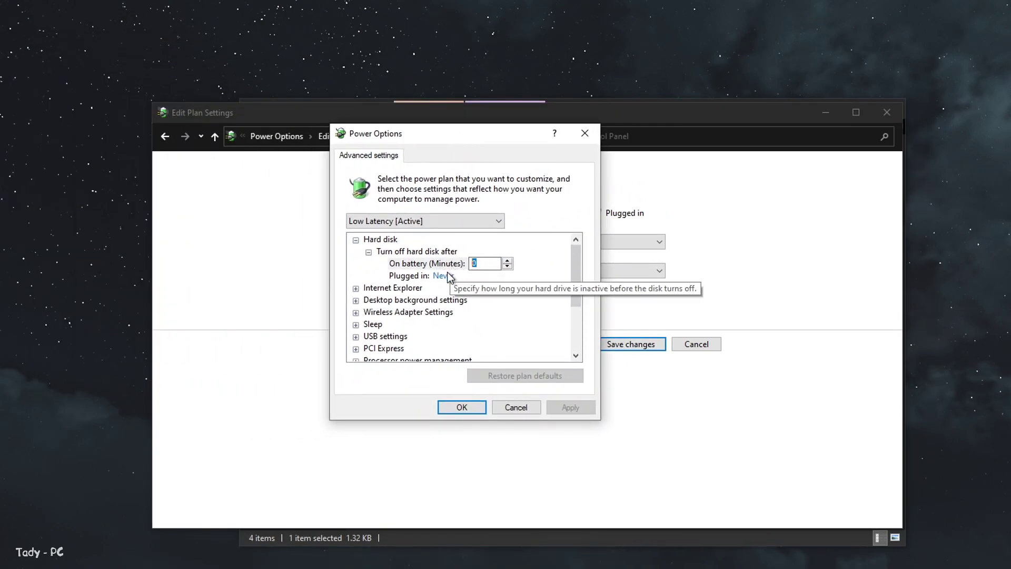
click(356, 289)
click(355, 289)
Step: Set the plan's Sleep after time on battery to 0 minutes
click(356, 325)
click(368, 336)
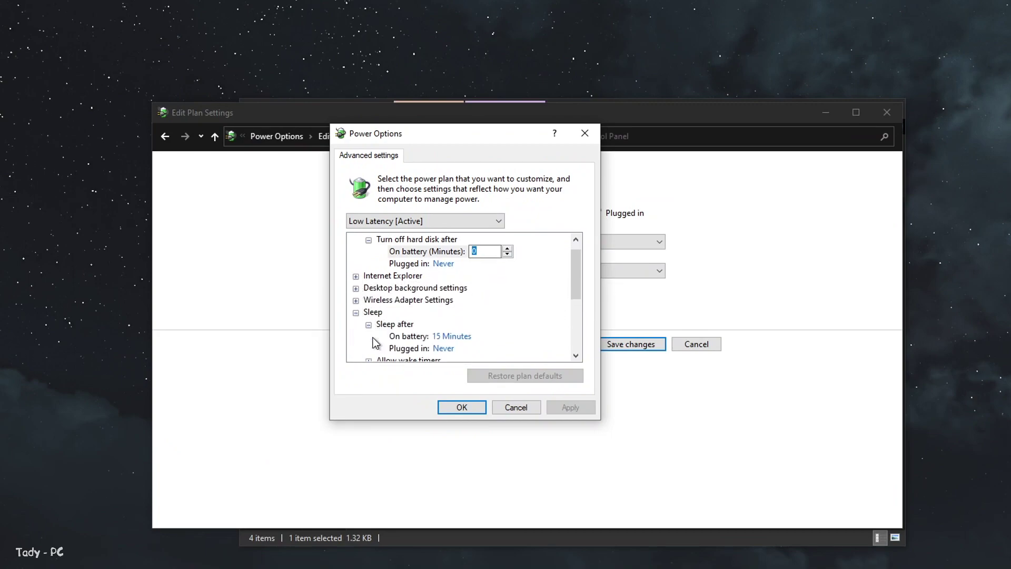
click(452, 336)
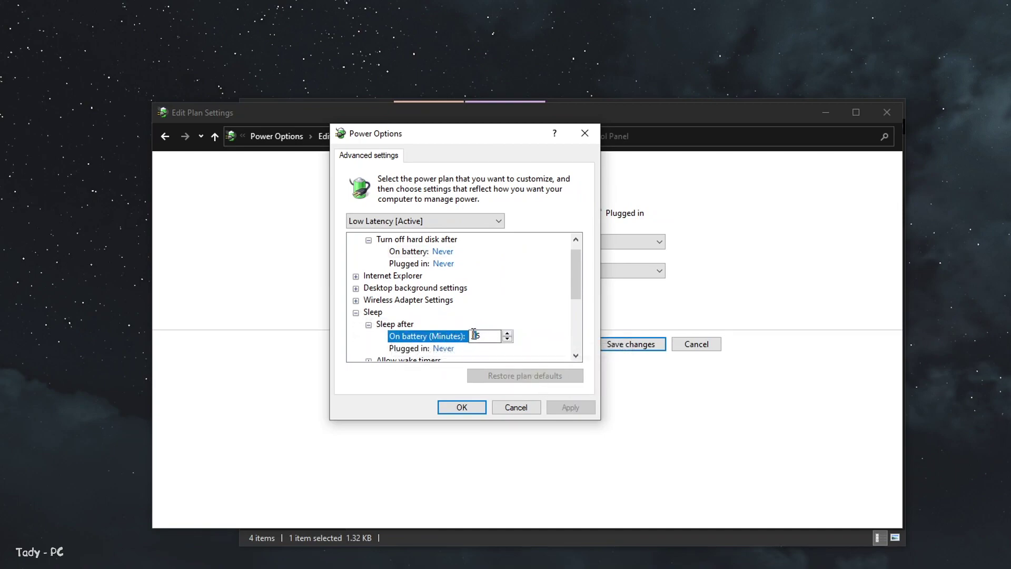
text(0)
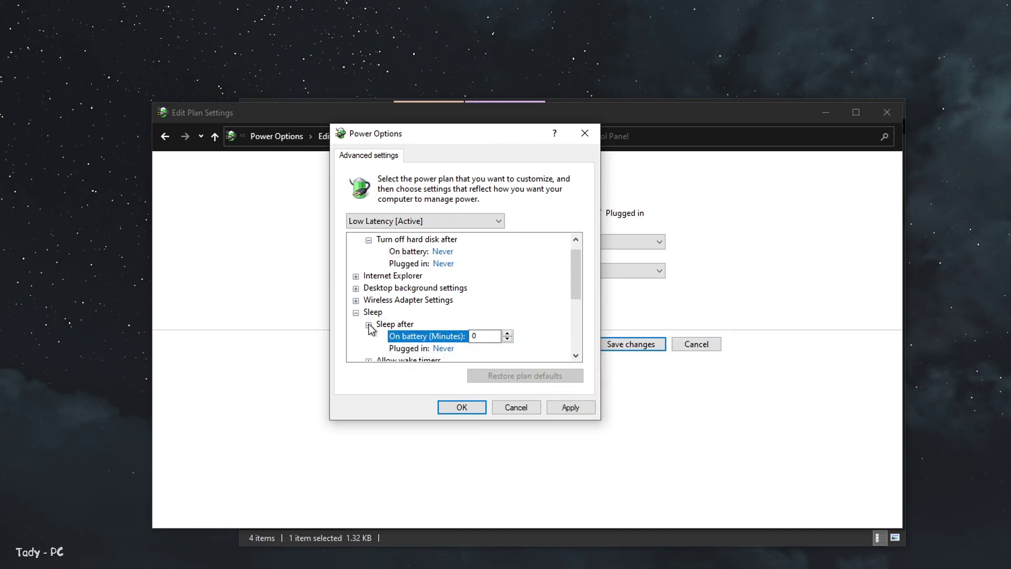
click(369, 325)
Step: Check the Allow wake timers options for battery and plugged in, then collapse the Sleep category
drag(574, 279, 575, 305)
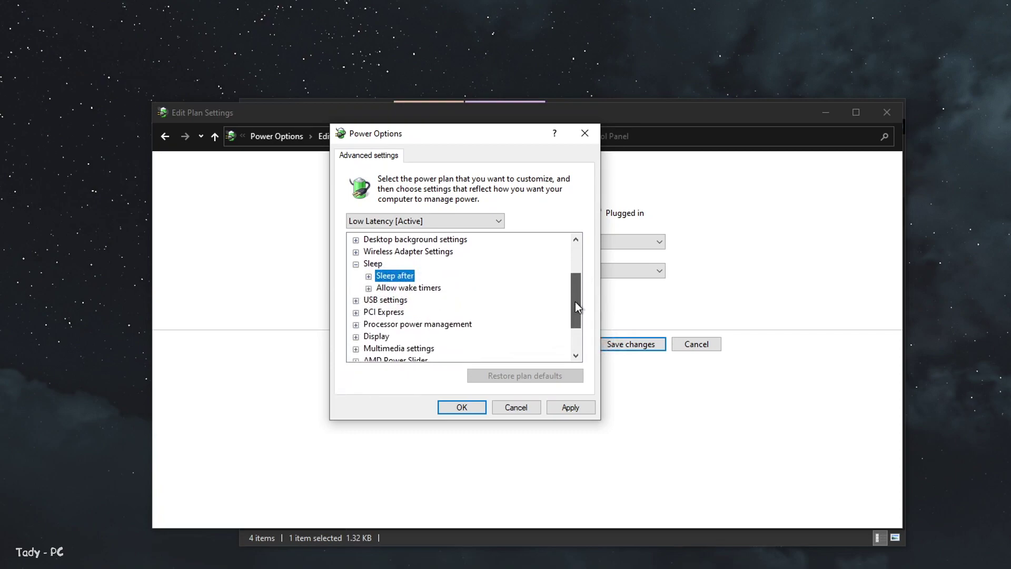
click(370, 289)
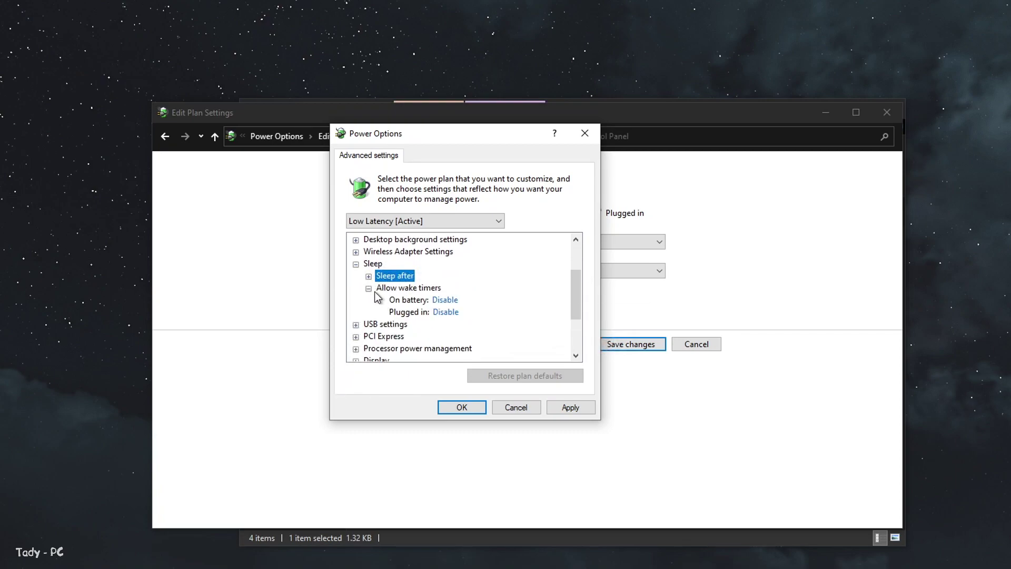
click(368, 289)
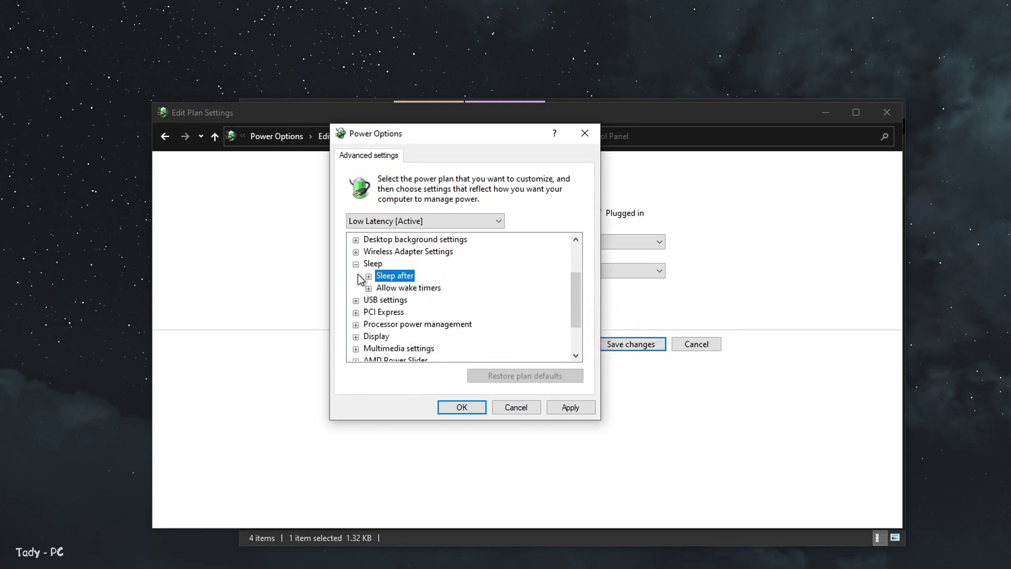
click(356, 265)
Step: Set PCI Express Link State Power Management on battery to Off and apply the change
click(356, 288)
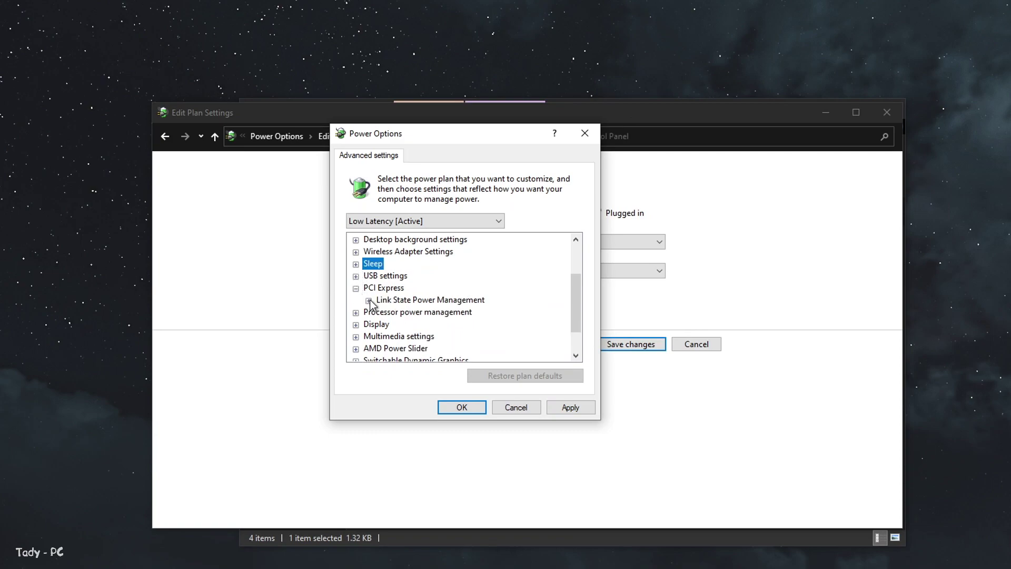
click(369, 301)
click(476, 312)
click(479, 312)
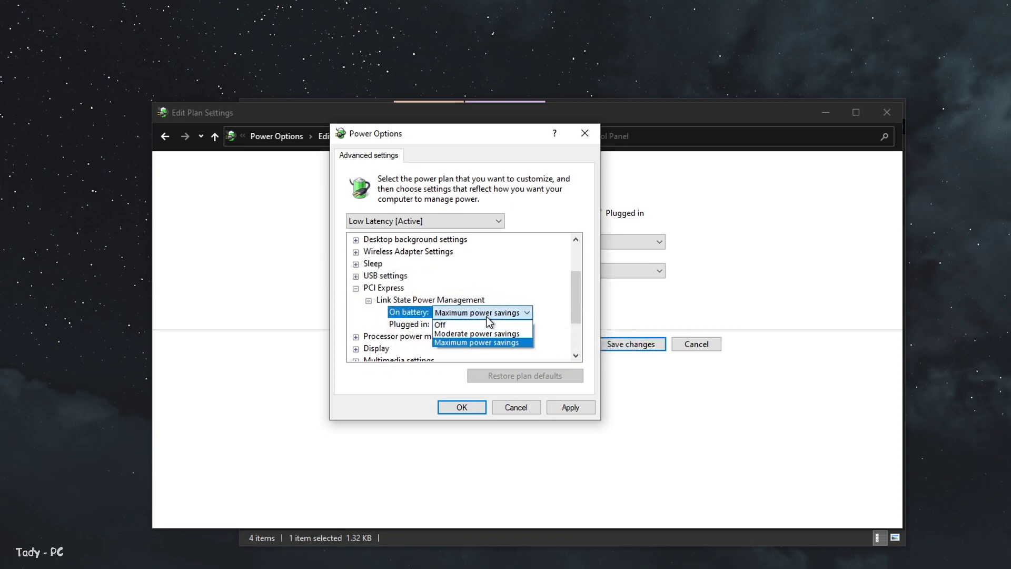
click(490, 324)
click(567, 411)
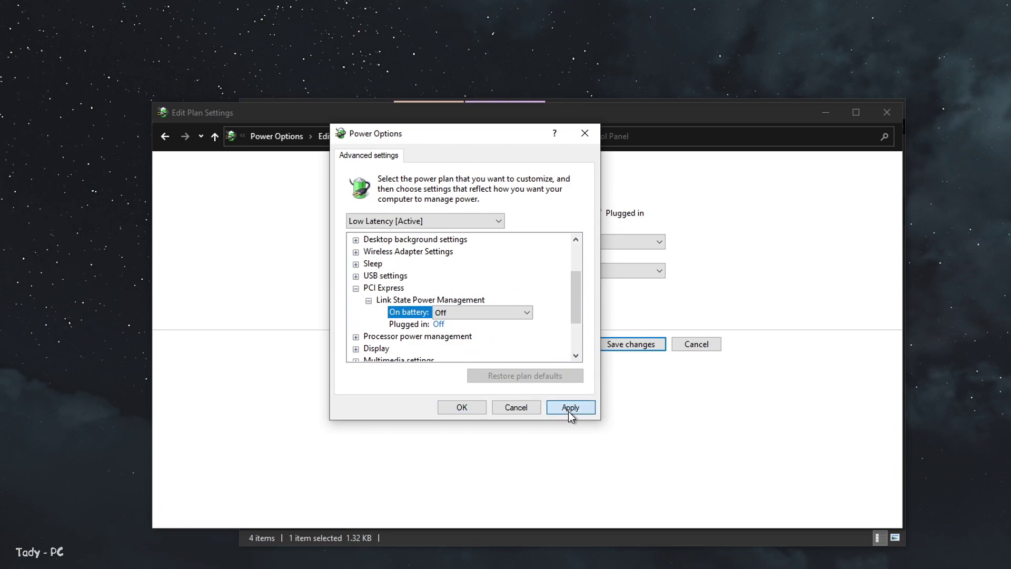
click(357, 288)
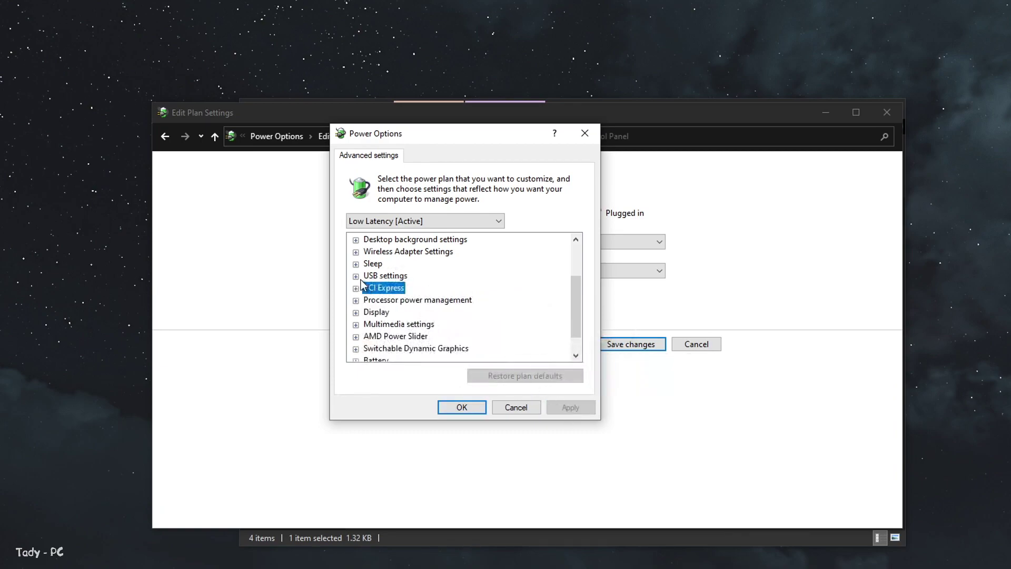
Step: Set the USB selective suspend setting on battery to Disabled and apply it
click(356, 277)
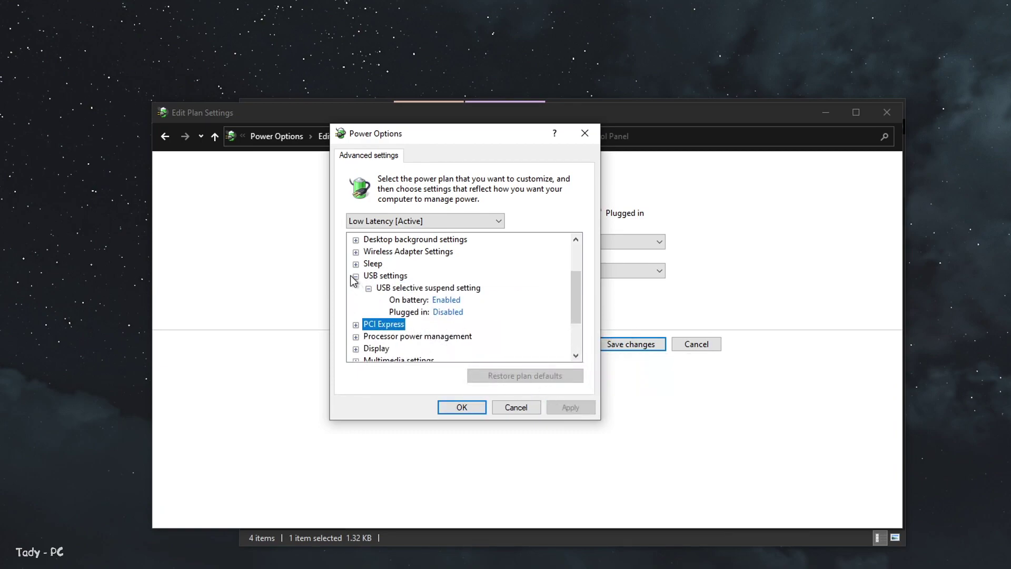
click(447, 301)
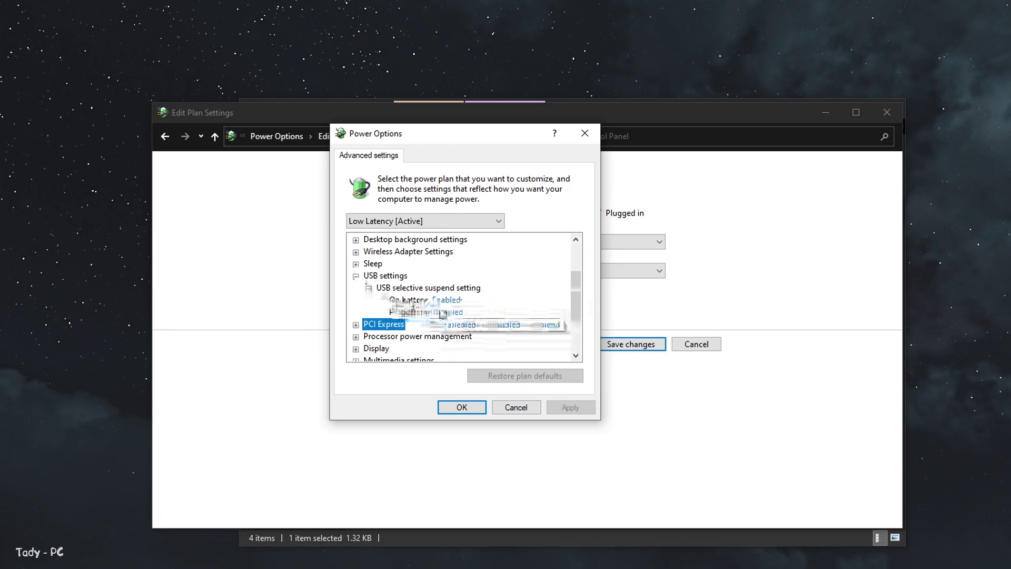
click(466, 303)
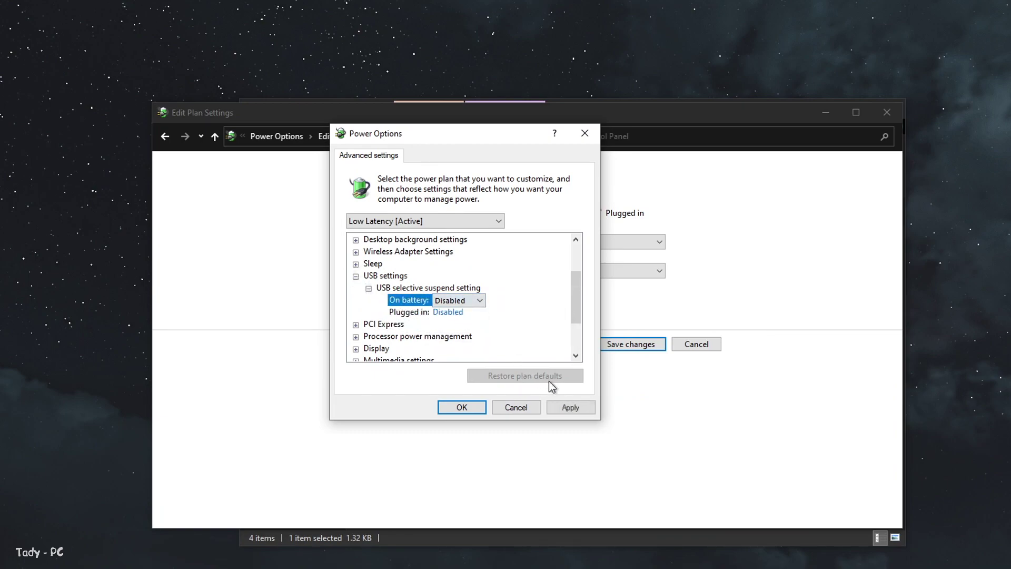
click(356, 277)
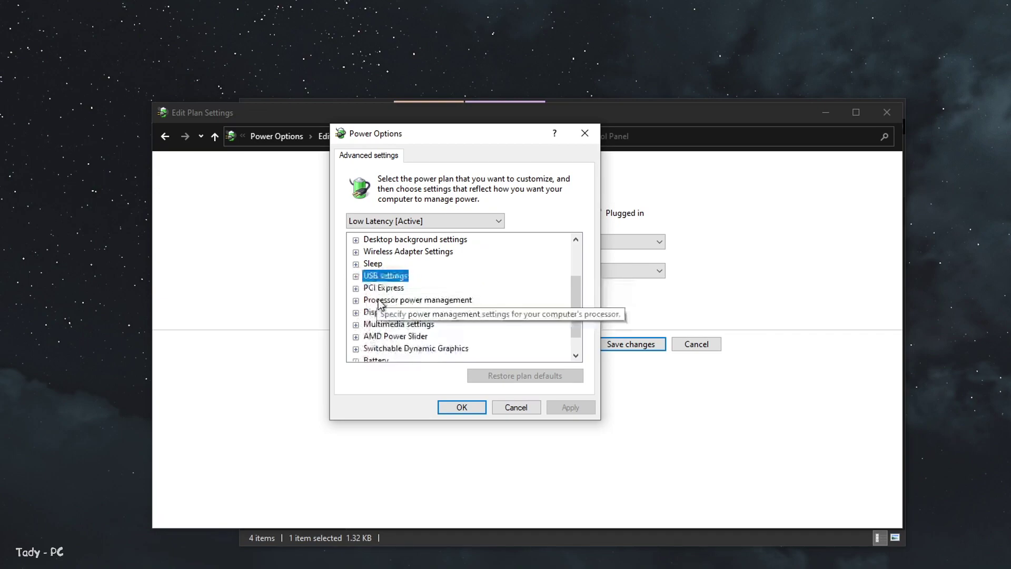
Step: Set the minimum processor state on battery to 100% under Processor power management
click(355, 301)
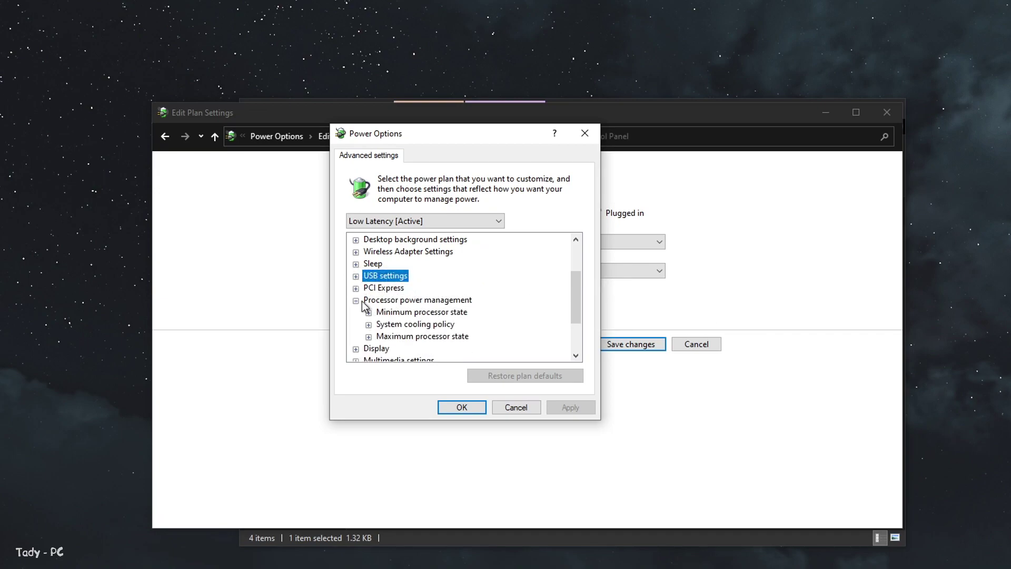
click(368, 312)
click(438, 324)
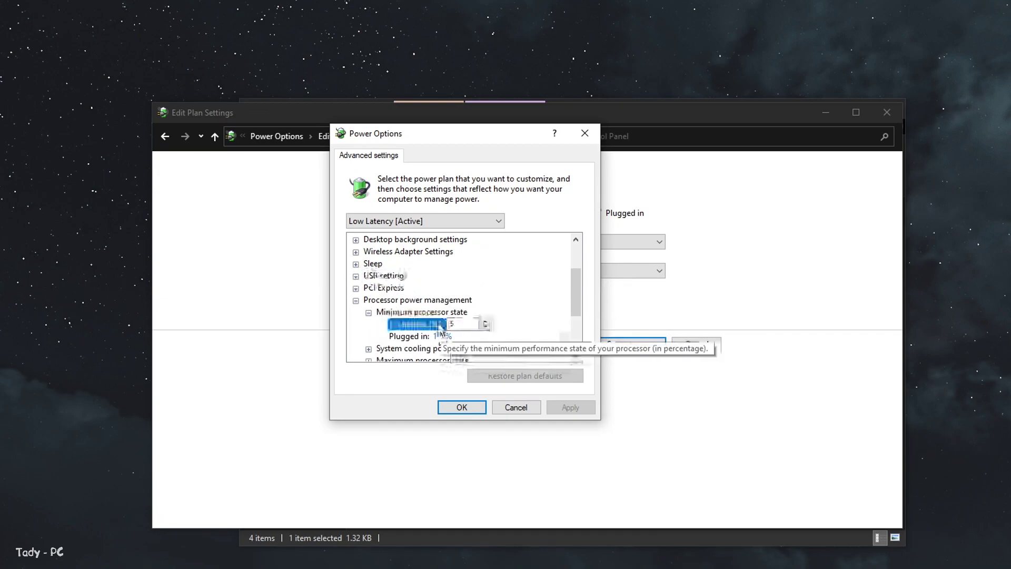
text(100)
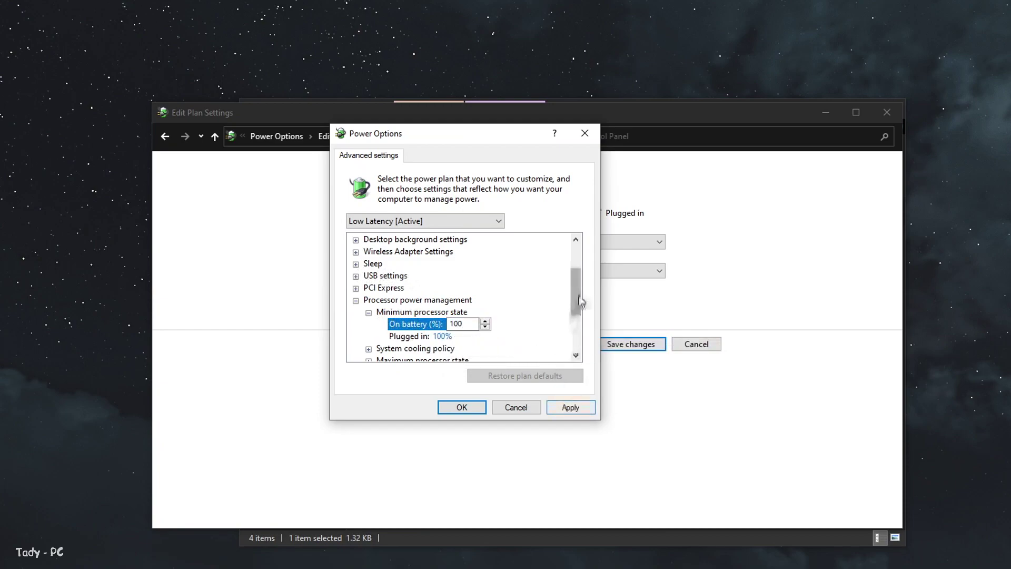
Step: Set the system cooling policy on battery to Active
drag(579, 289, 578, 310)
click(368, 301)
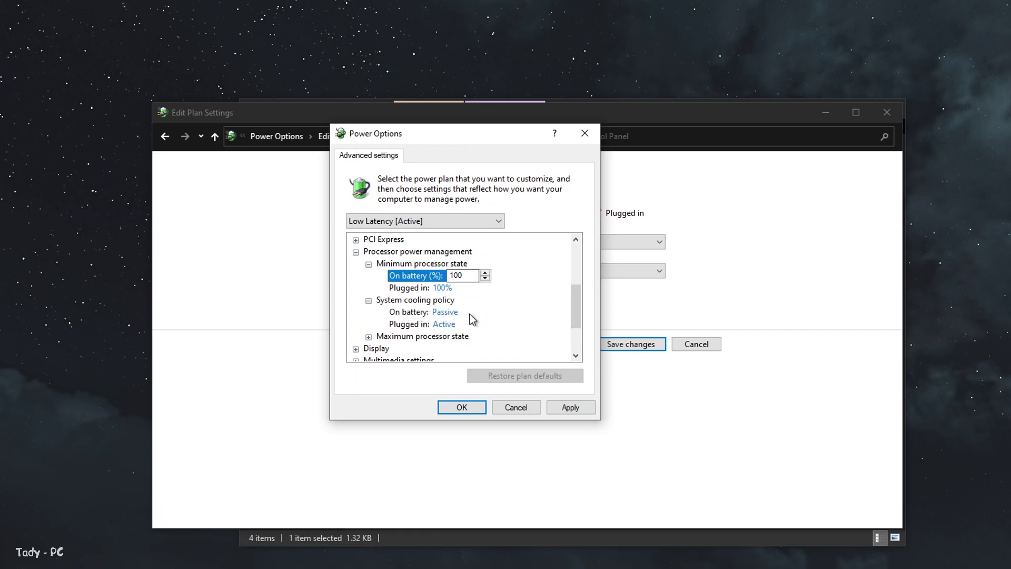
click(443, 314)
click(446, 313)
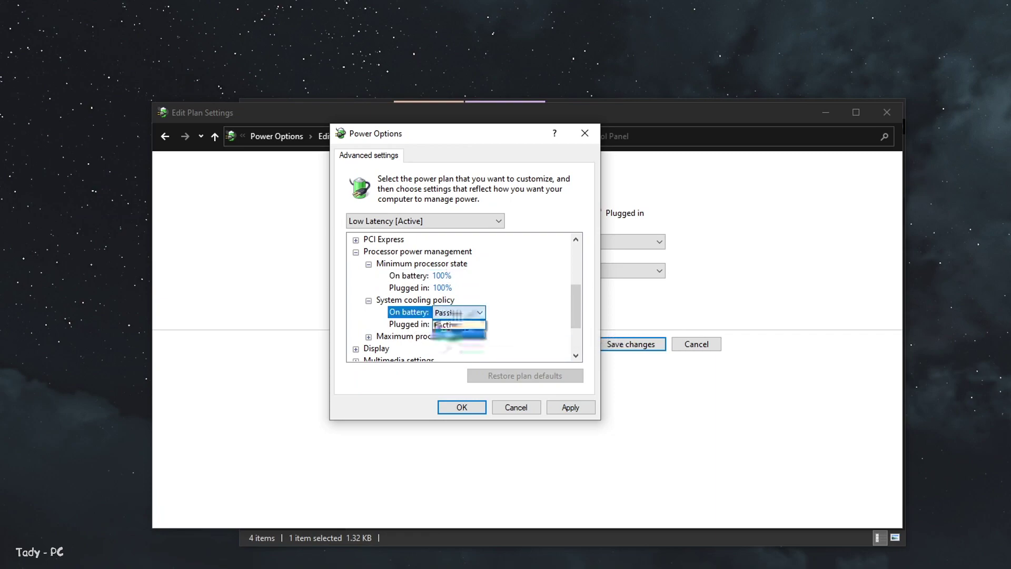
click(446, 331)
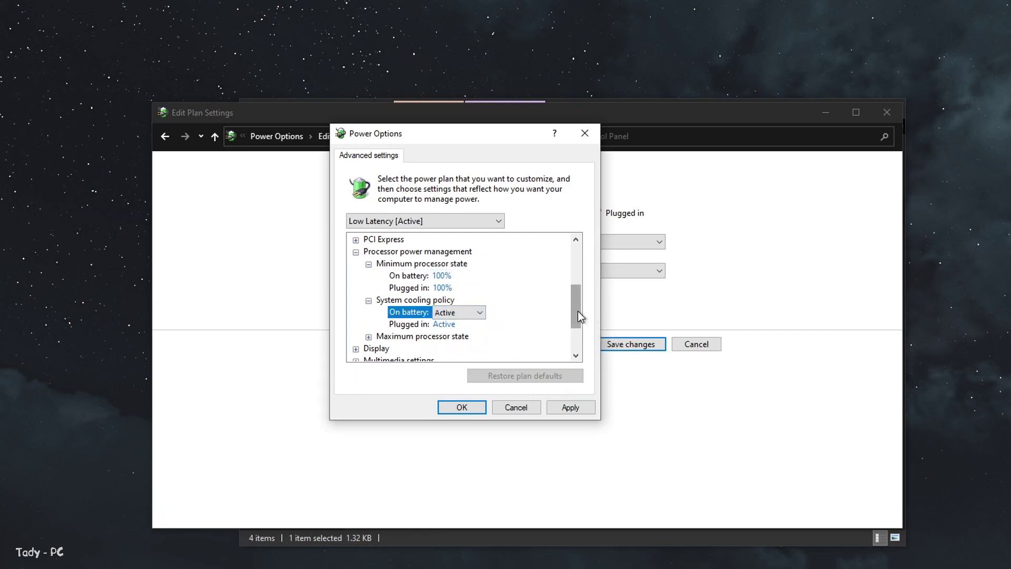
Step: Check the maximum processor state values for battery and plugged in, and apply the processor power changes
drag(578, 311, 577, 324)
click(369, 288)
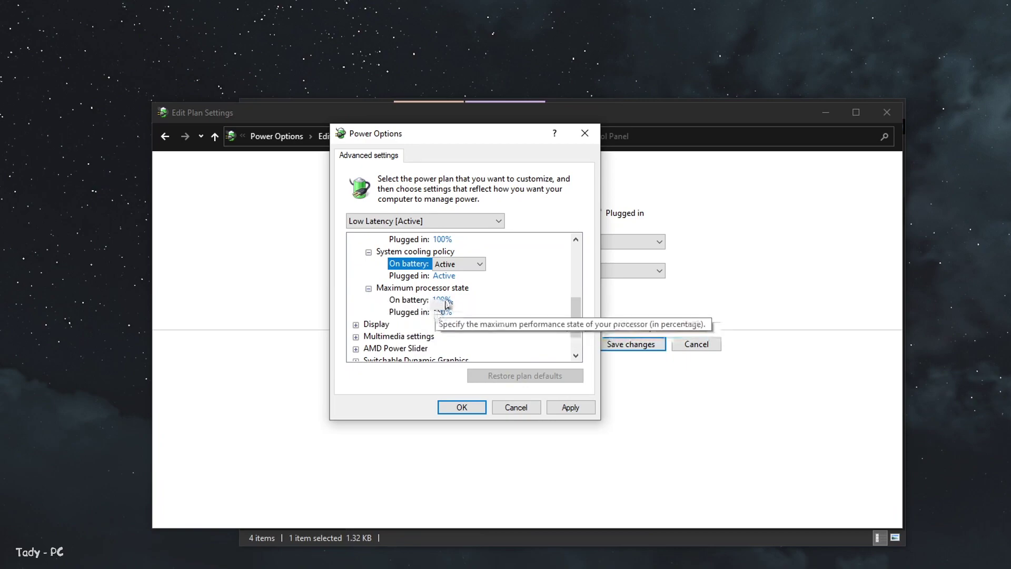
click(440, 300)
click(436, 312)
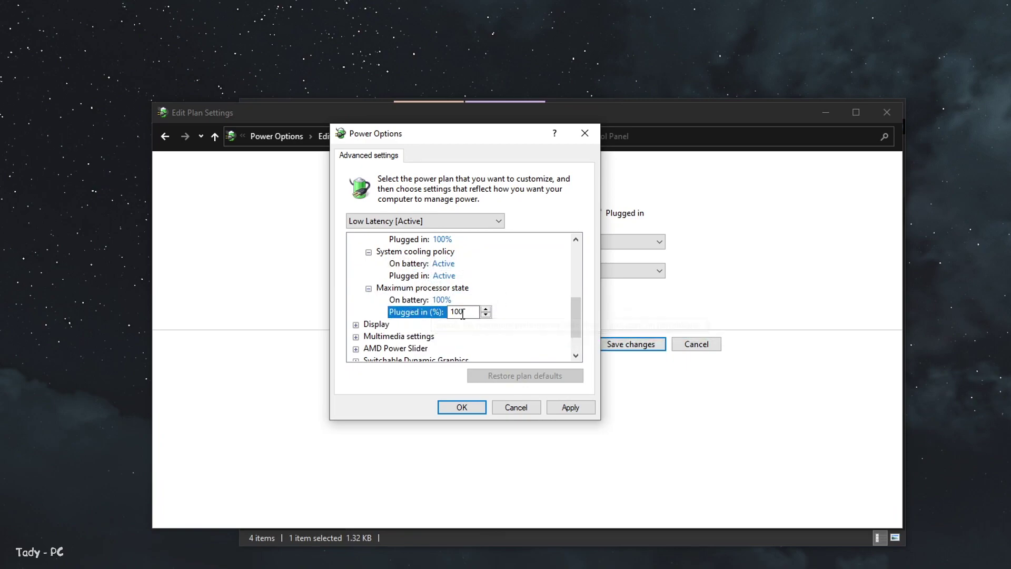
click(571, 407)
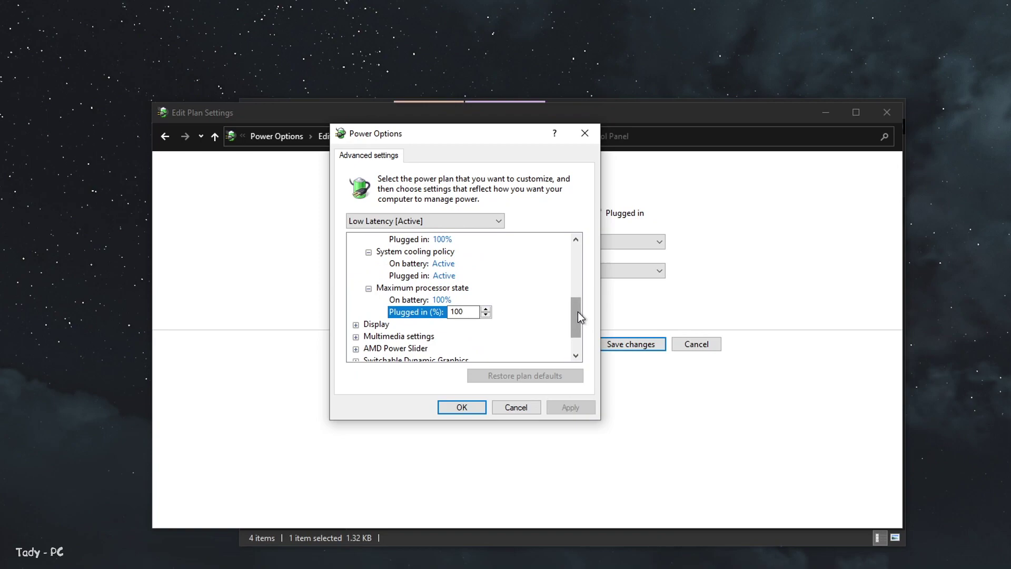
Step: Set the AMD Power Slider overlay to Best performance both on battery and plugged in
scroll(578, 312, down, 1)
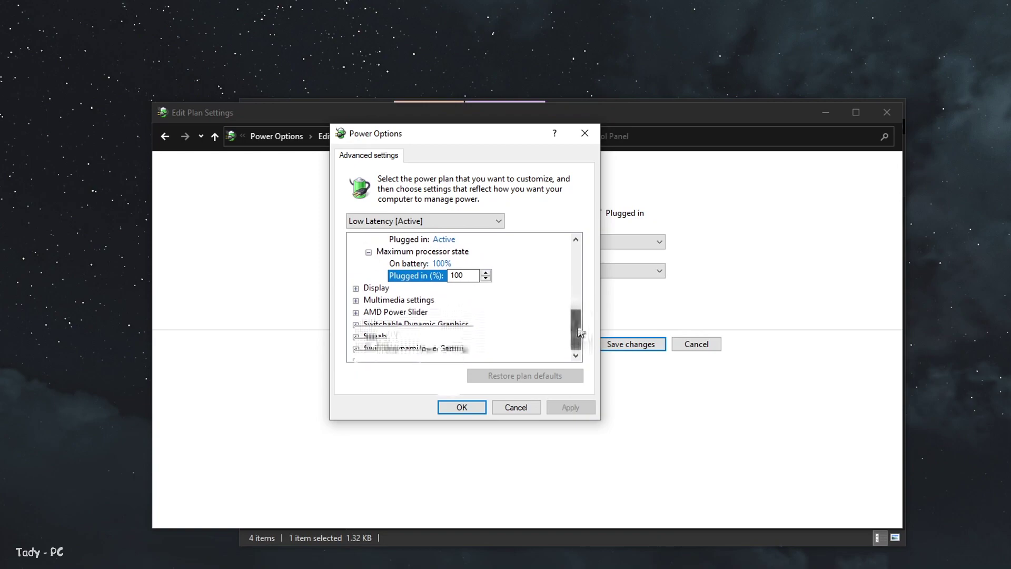
click(356, 312)
click(369, 325)
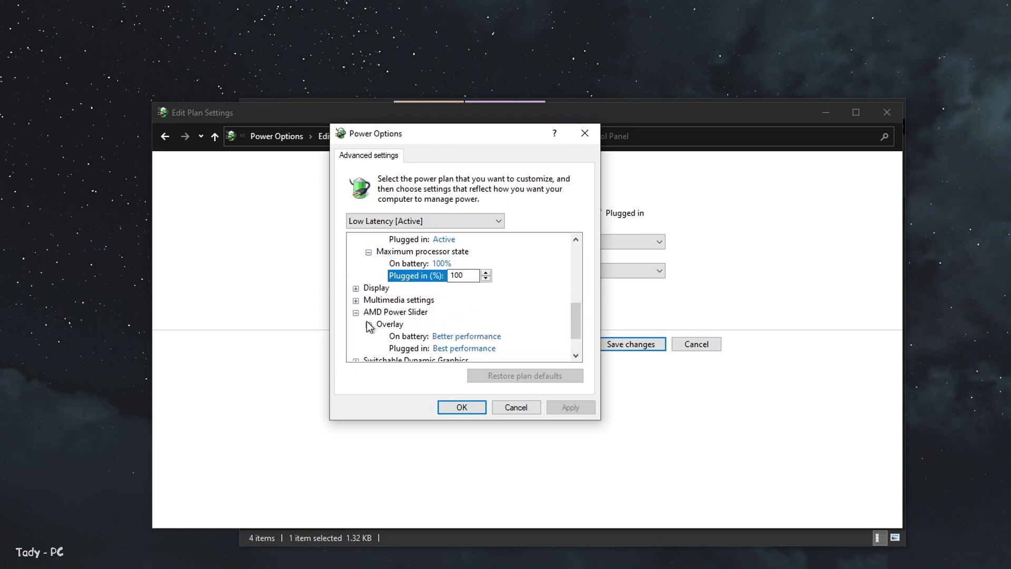
scroll(574, 316, down, 1)
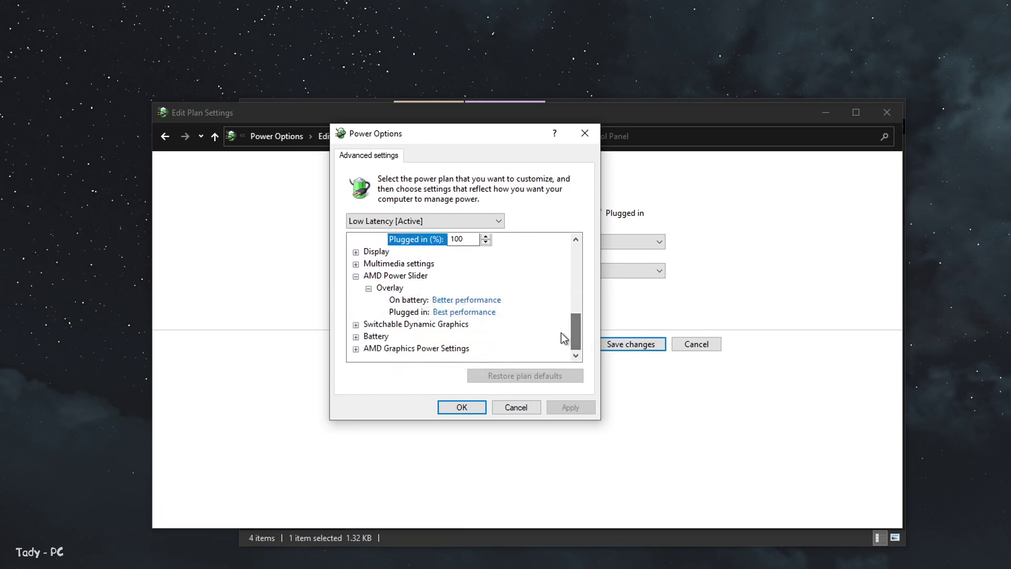
click(466, 300)
click(468, 301)
click(462, 340)
click(451, 311)
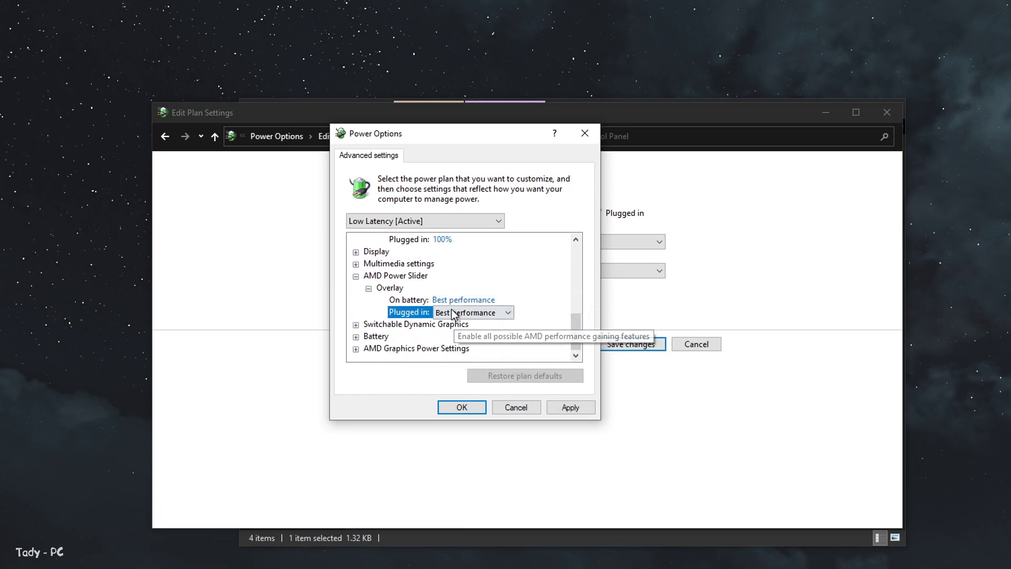
click(473, 313)
click(489, 350)
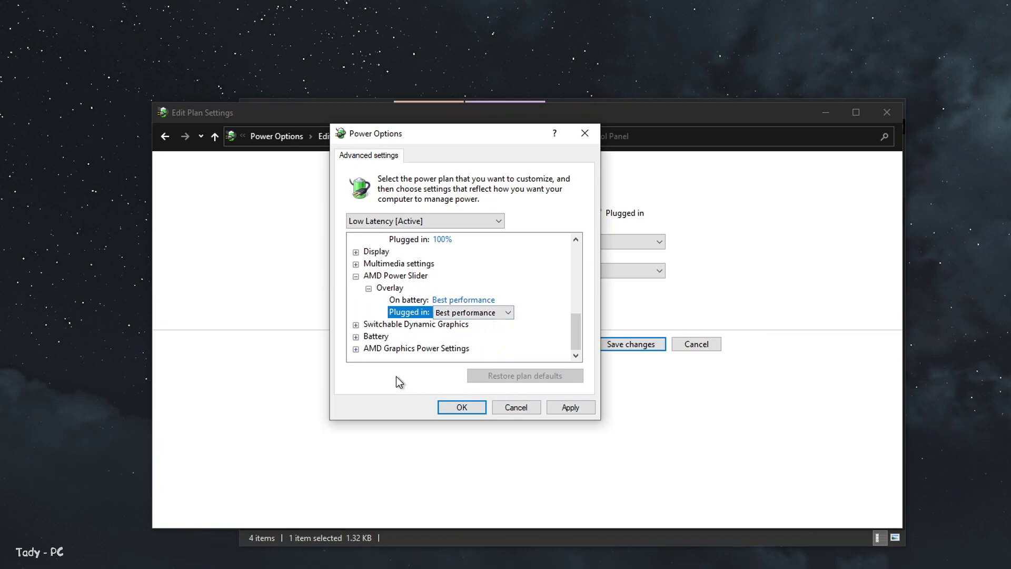
Step: Set the AMD Powerplay setting on battery to Maximize Performance under AMD Graphics Power Settings and apply it
click(356, 350)
click(369, 349)
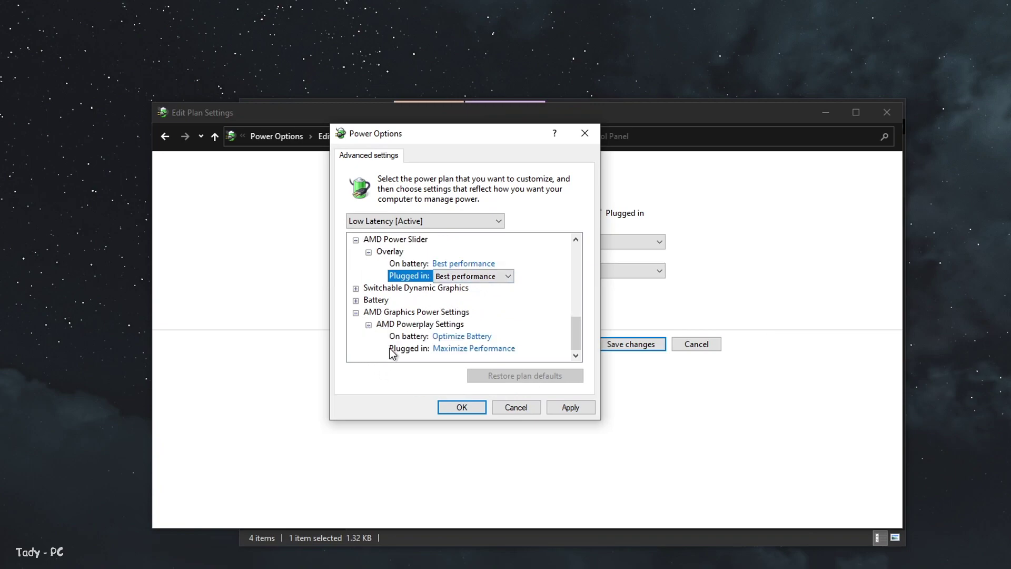
click(462, 337)
click(463, 337)
click(457, 356)
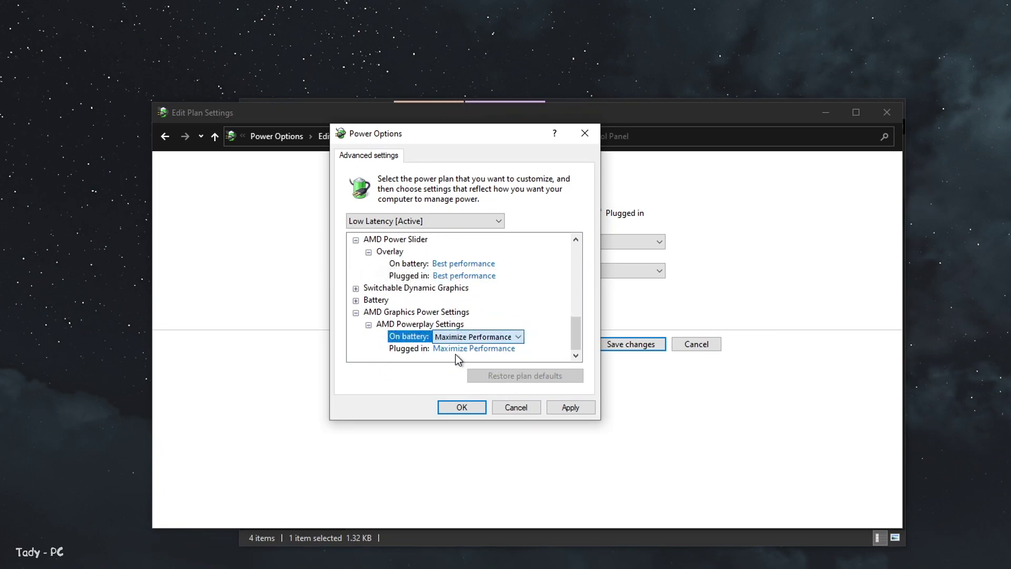
click(573, 407)
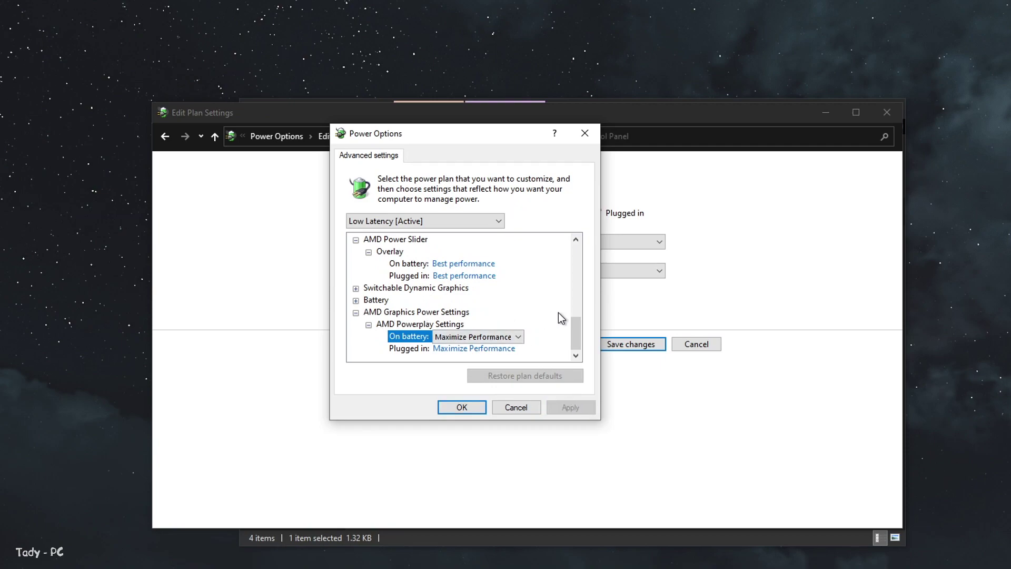
Step: Confirm the advanced power settings, save the Low Latency plan changes and close the Power Options window
drag(573, 327, 575, 239)
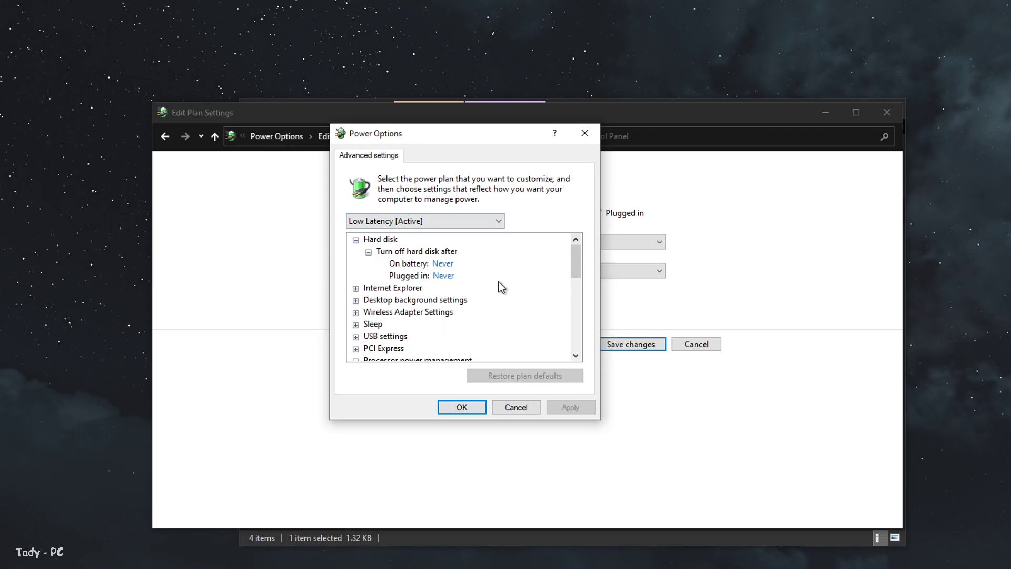
click(463, 408)
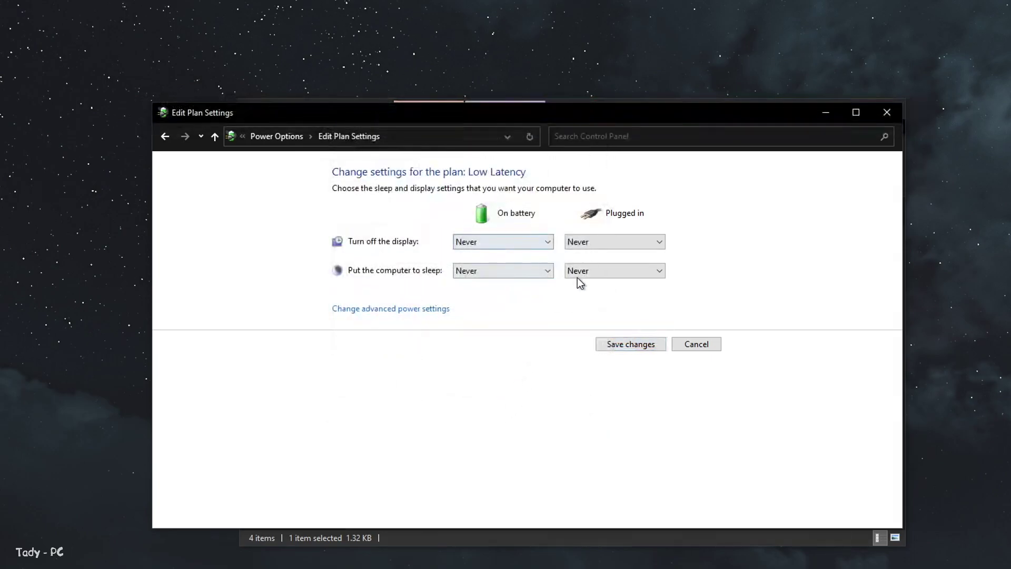
click(620, 342)
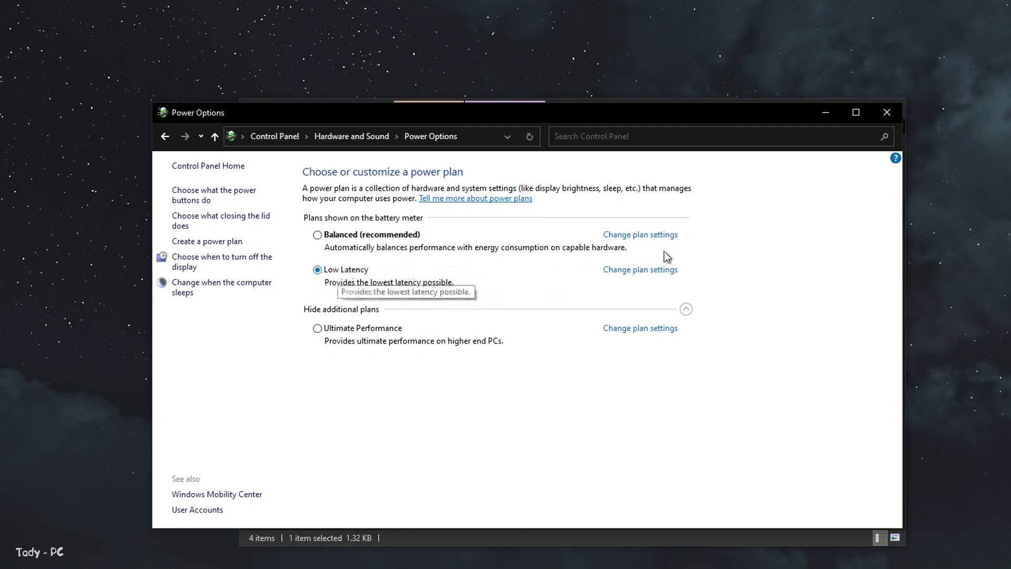
click(873, 110)
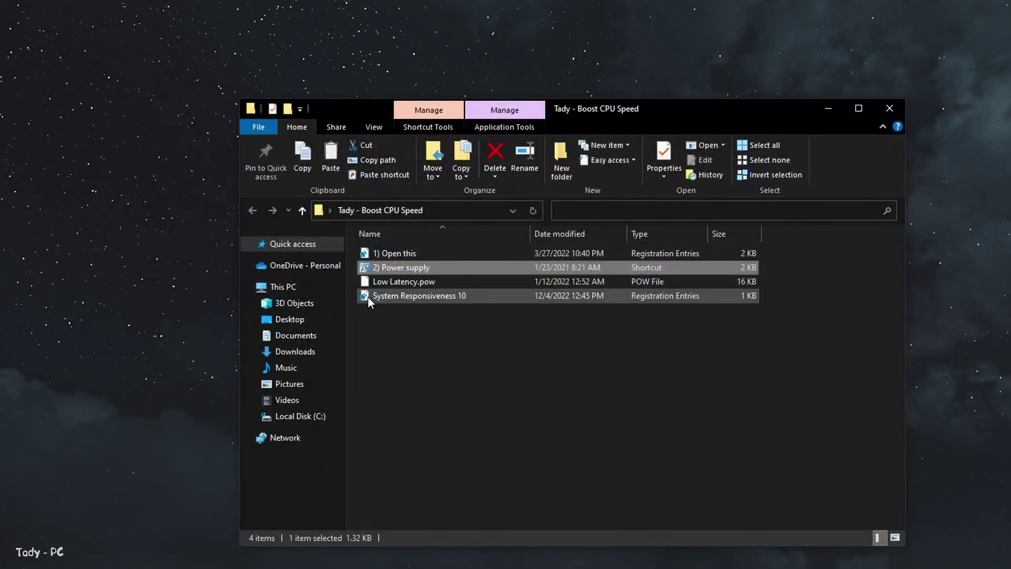
Step: Open the System Responsiveness 10 registry file in Notepad, read its comment about the CPU reserve and close it
click(367, 297)
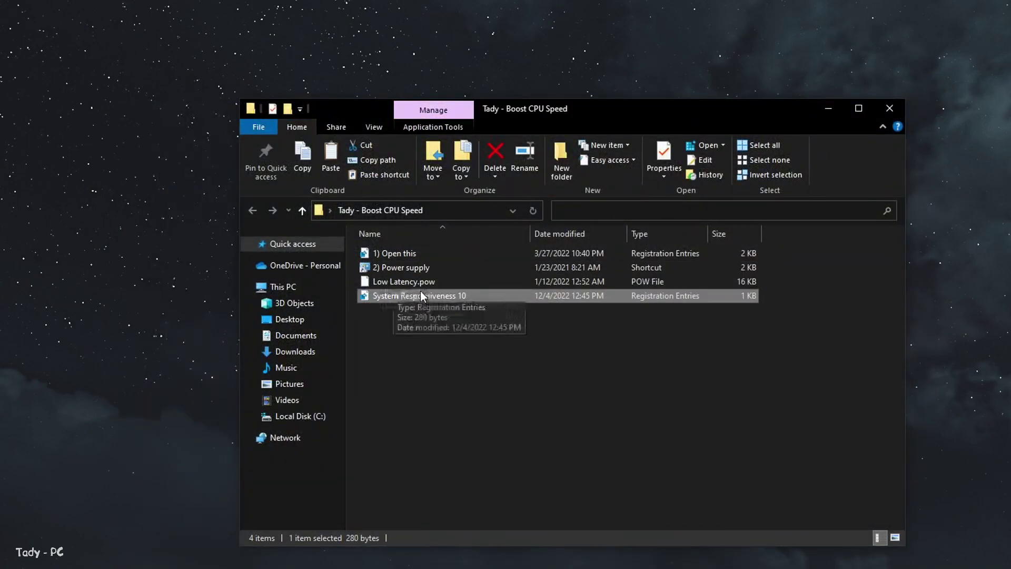
right_click(413, 296)
click(442, 319)
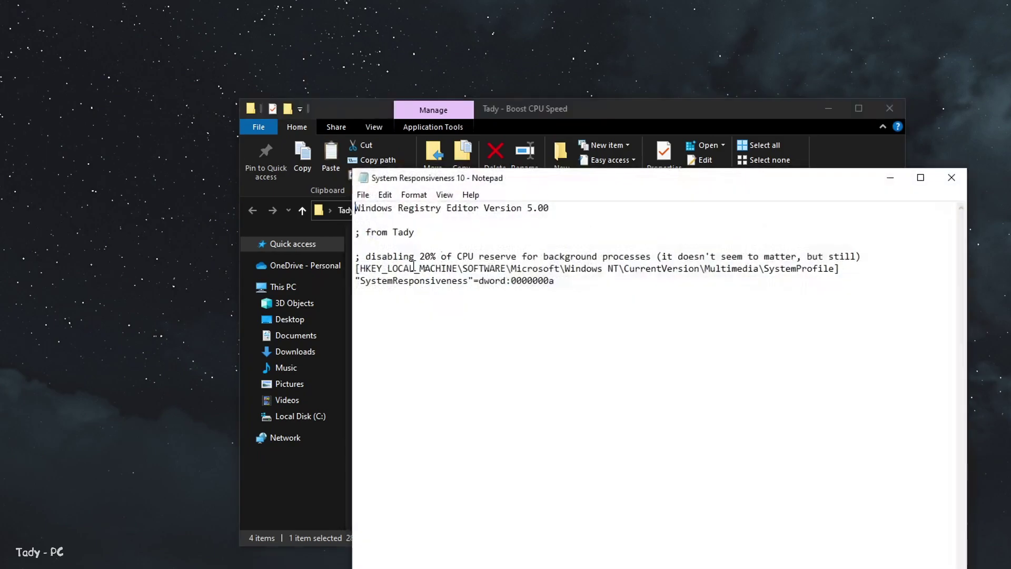
drag(366, 256, 862, 256)
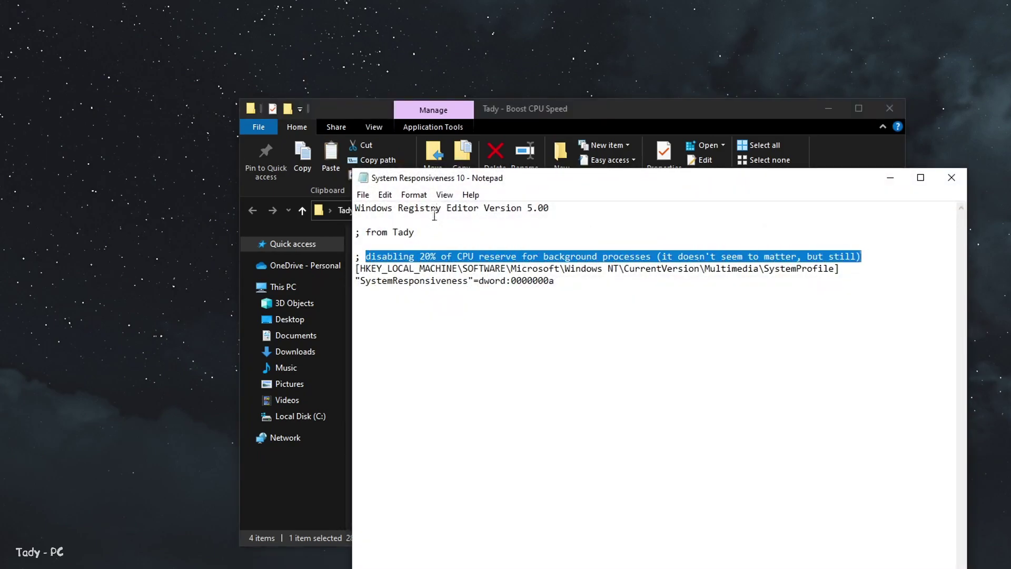
click(949, 179)
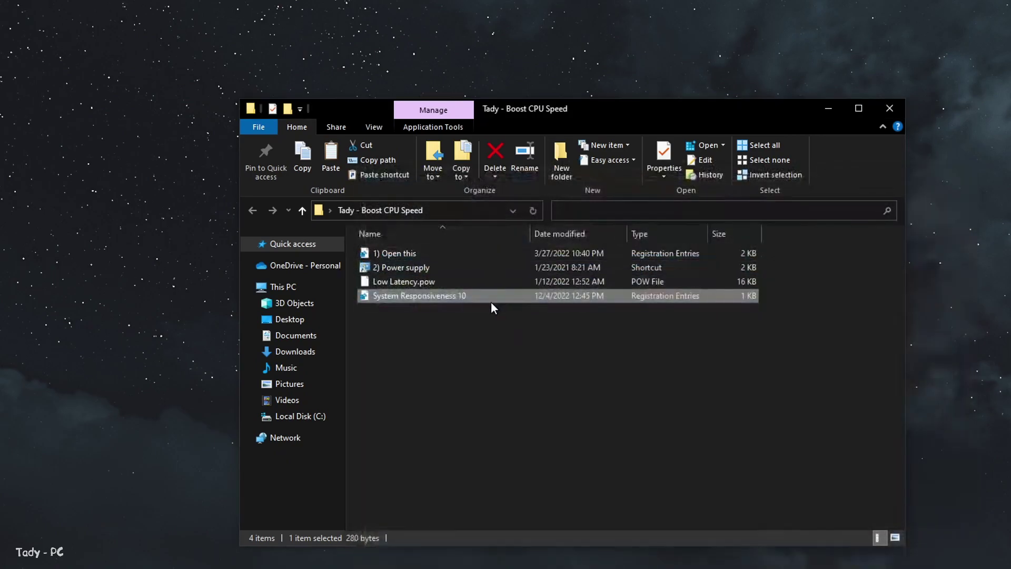
Step: Merge the System Responsiveness 10 file into the registry and confirm the prompts
double_click(415, 295)
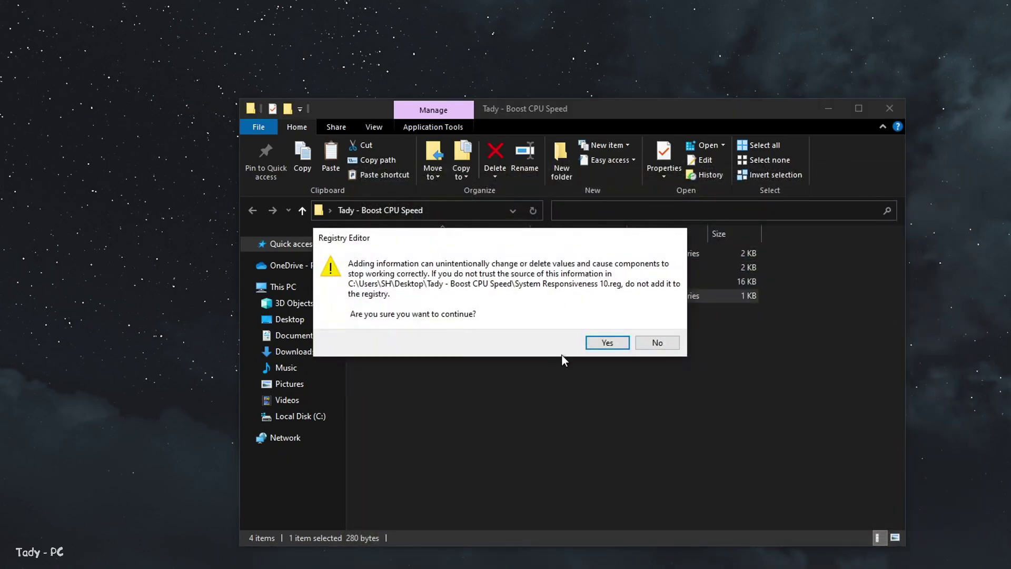
click(606, 343)
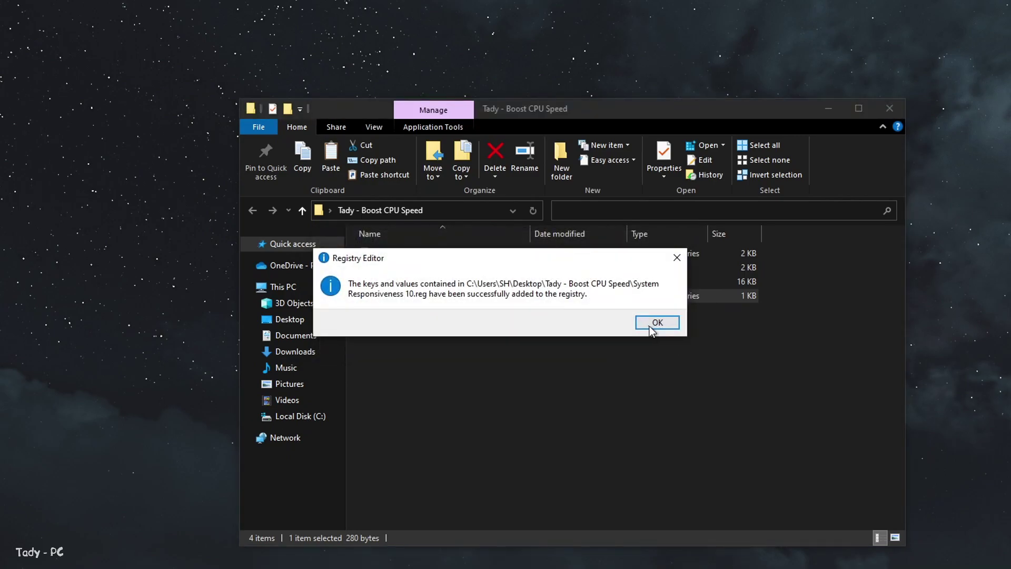
click(651, 323)
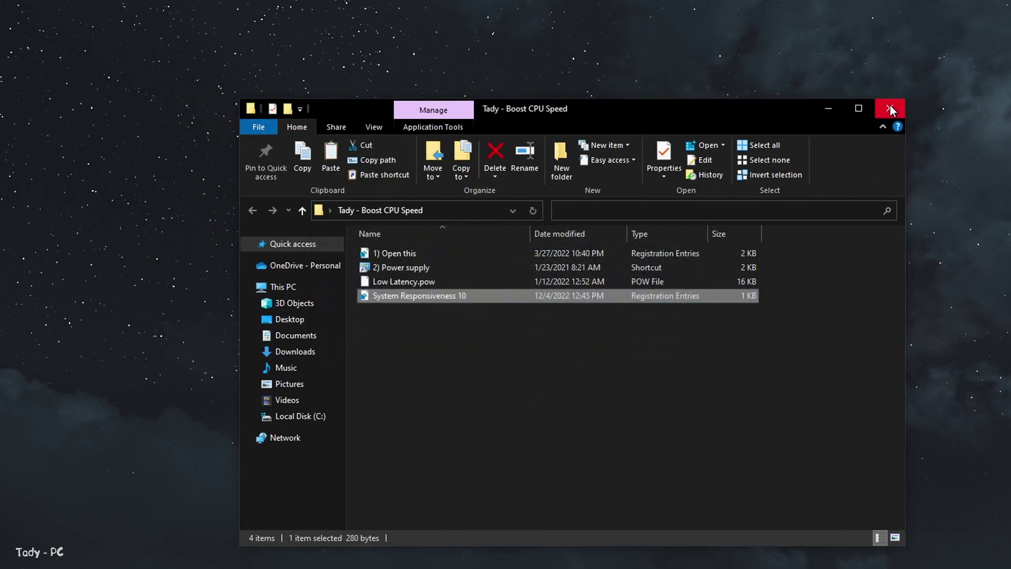
Step: Switch to Windows Settings and turn off letting apps run in the background in the Privacy section
key(super+x)
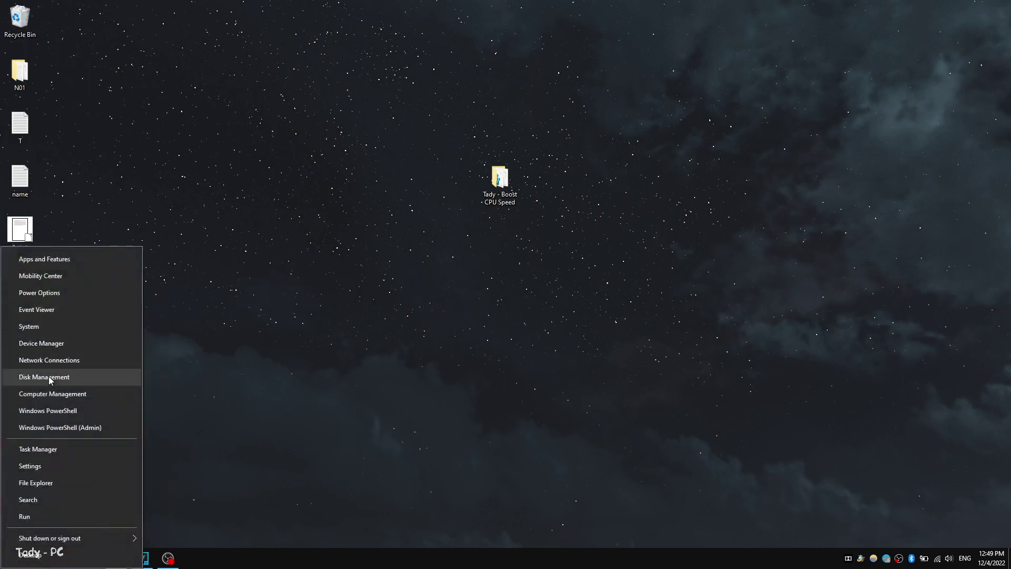
click(55, 466)
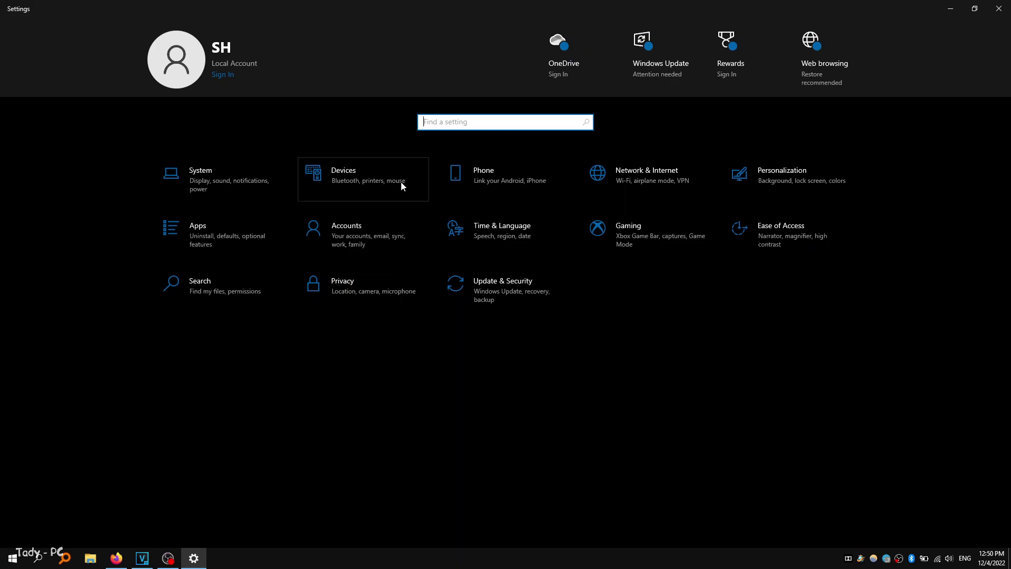
click(371, 294)
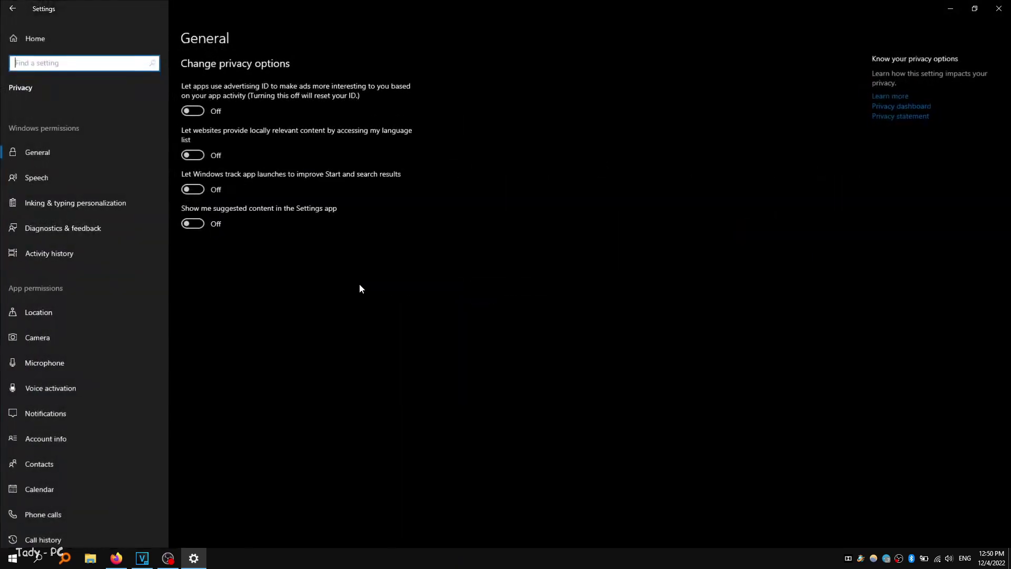
scroll(80, 312, down, 5)
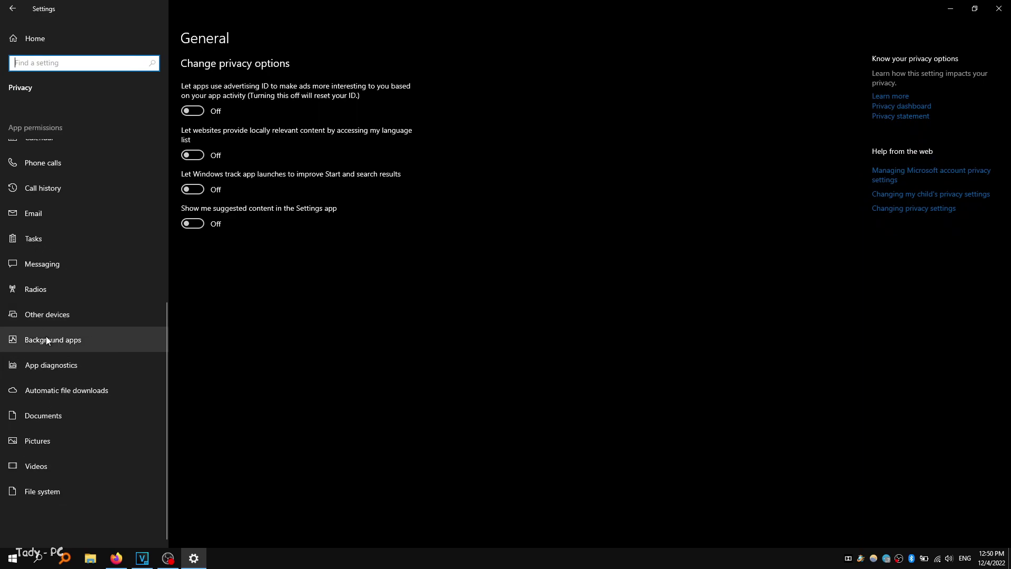
click(74, 338)
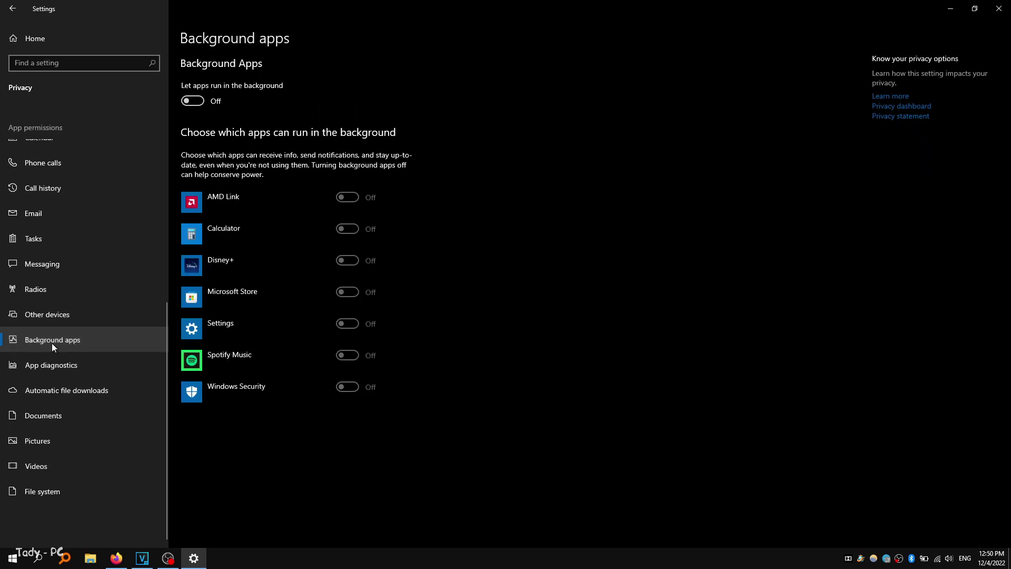
click(187, 102)
click(187, 102)
click(186, 104)
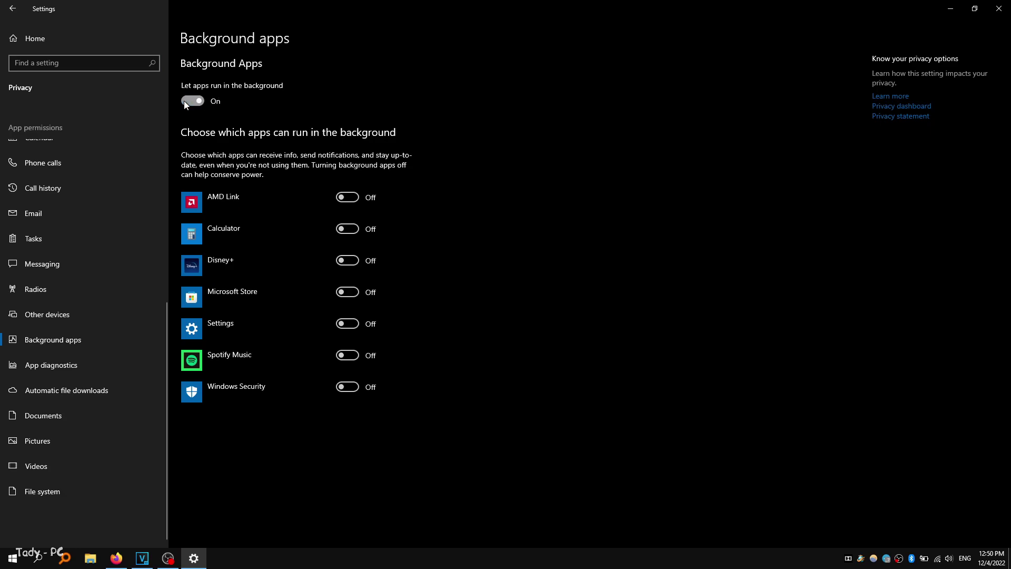
click(190, 102)
scroll(101, 321, up, 5)
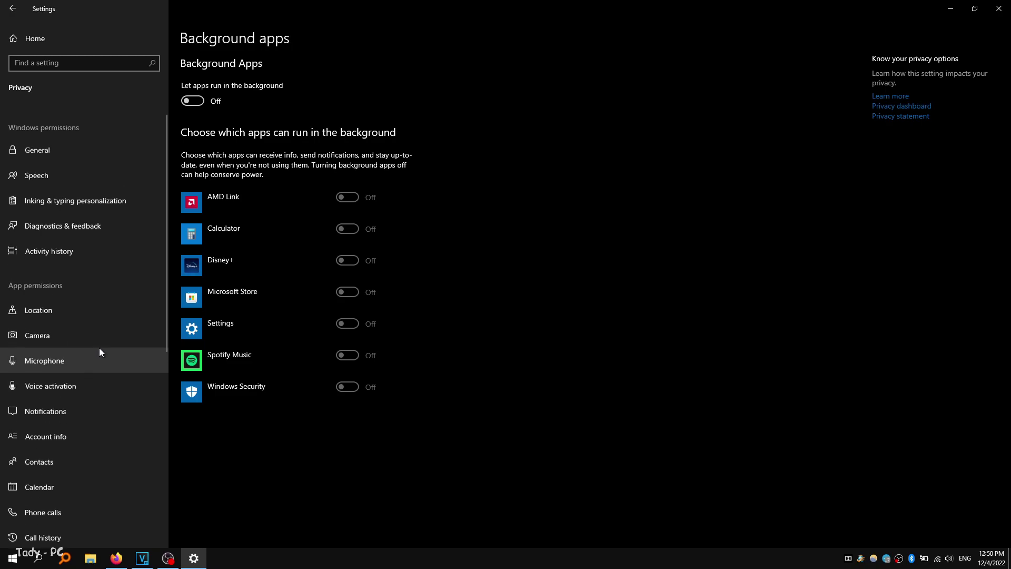
Step: Go to the Typing page of the Devices settings, looking through the Mouse, Touchpad and Typing insights pages on the way
click(12, 8)
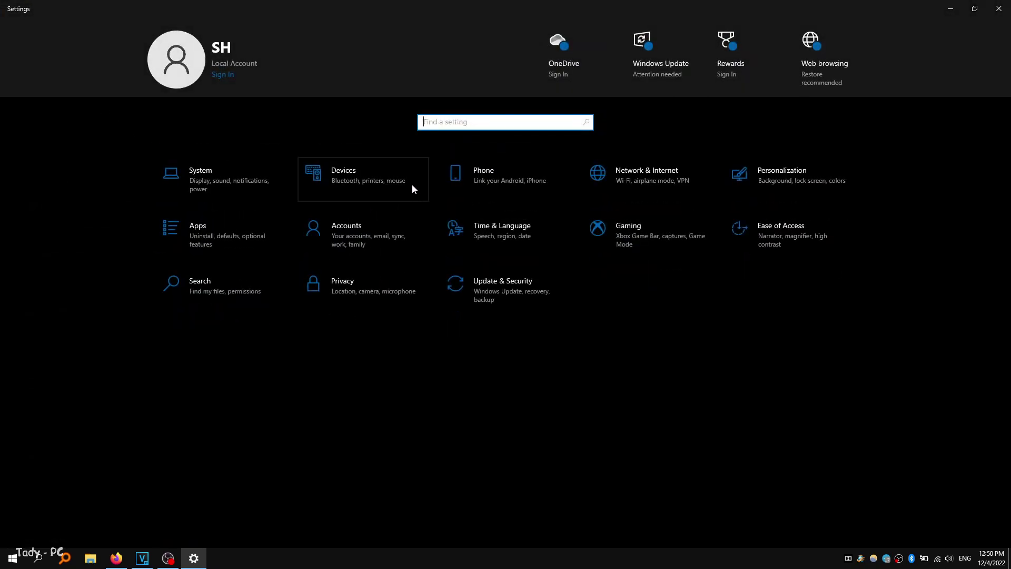
click(332, 177)
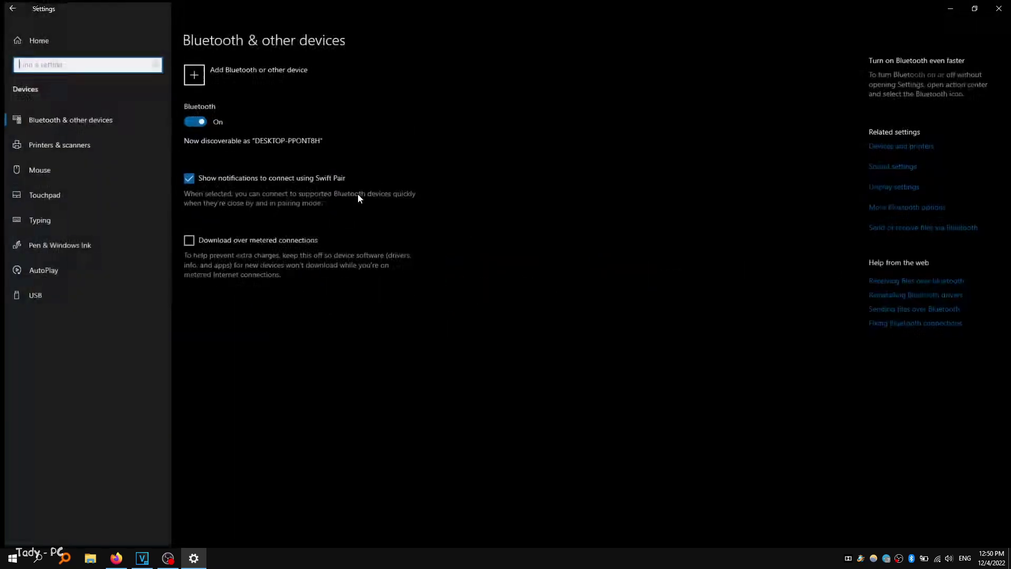
click(79, 172)
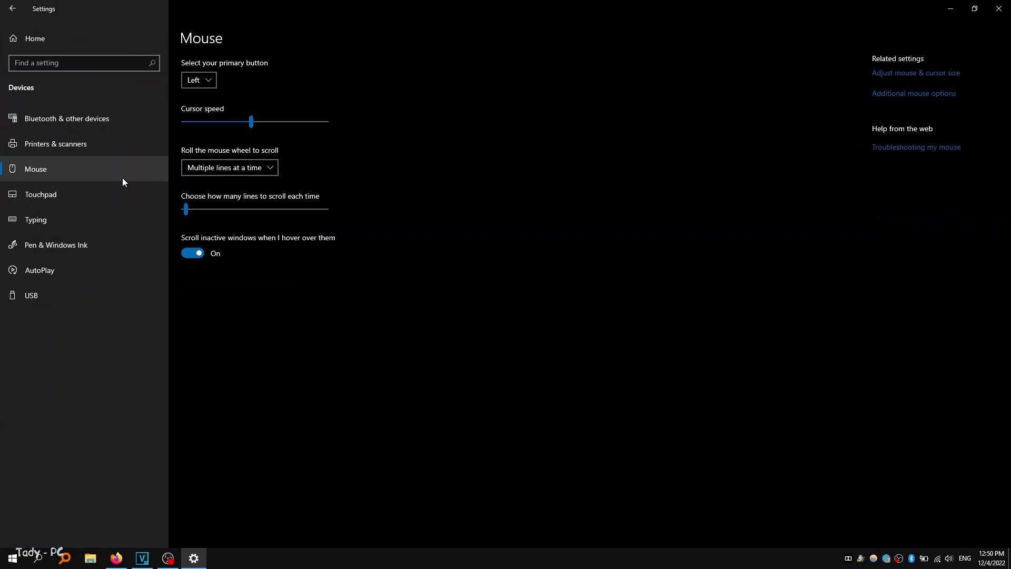
click(68, 197)
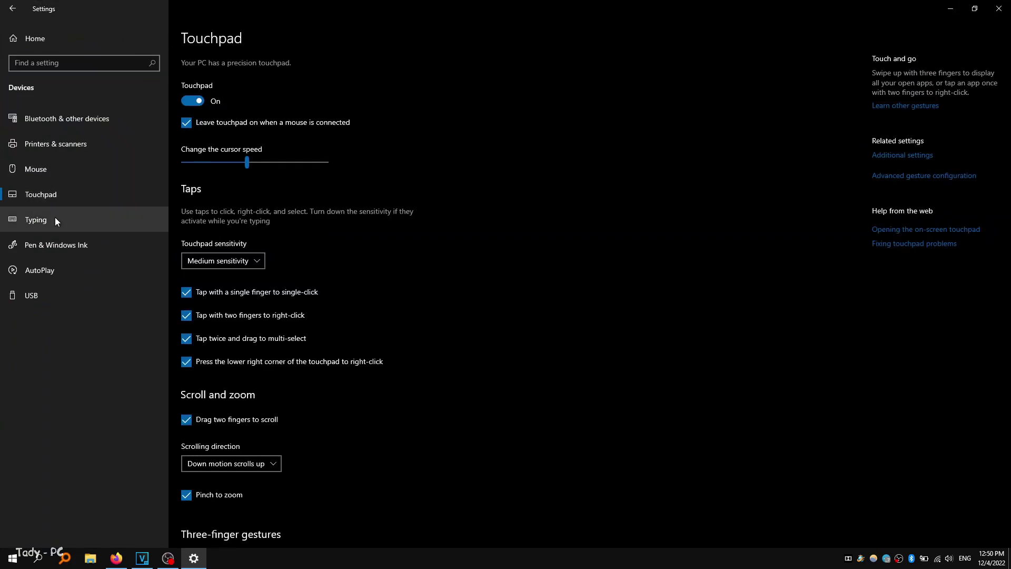
click(56, 220)
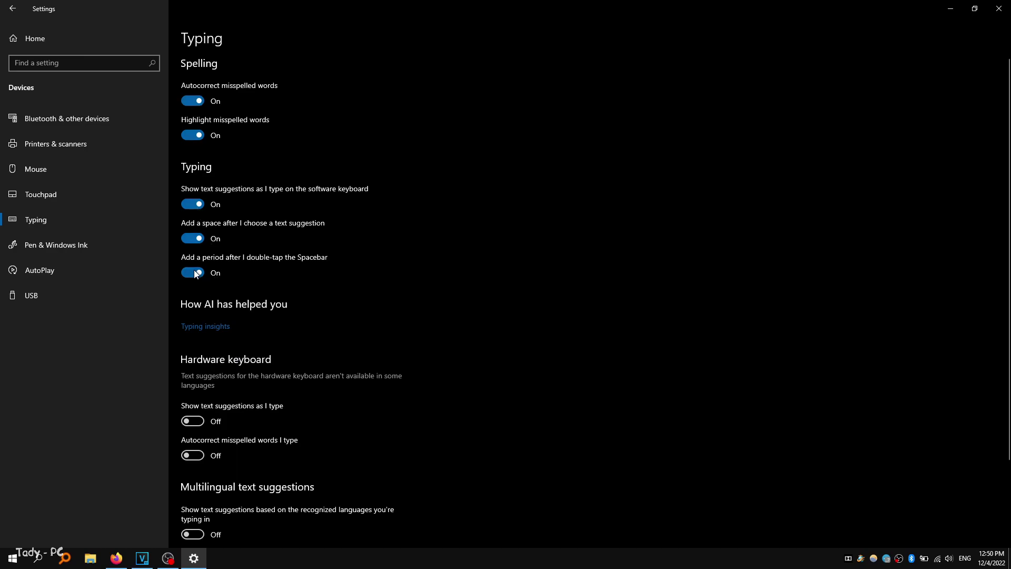
click(199, 325)
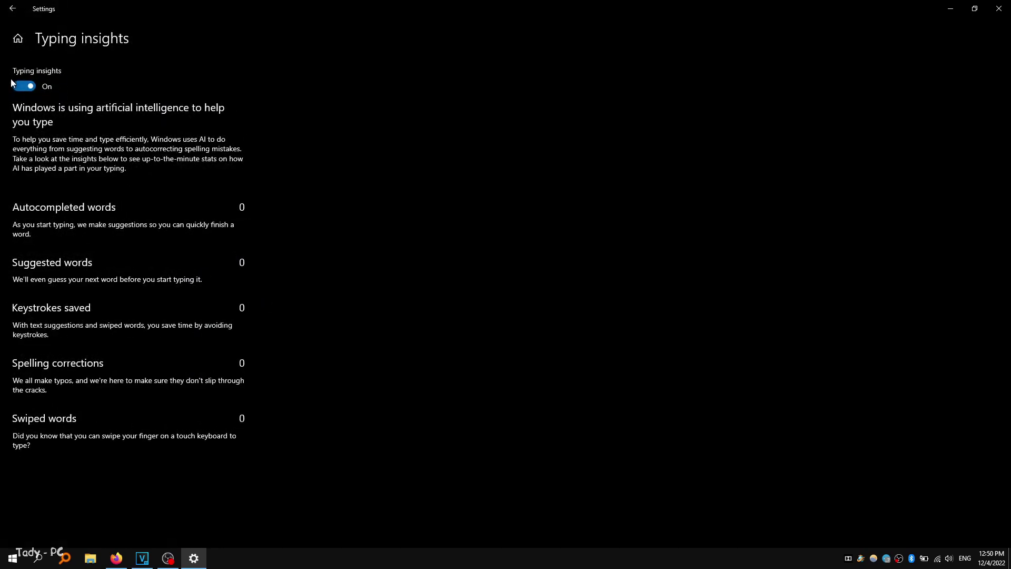
click(12, 9)
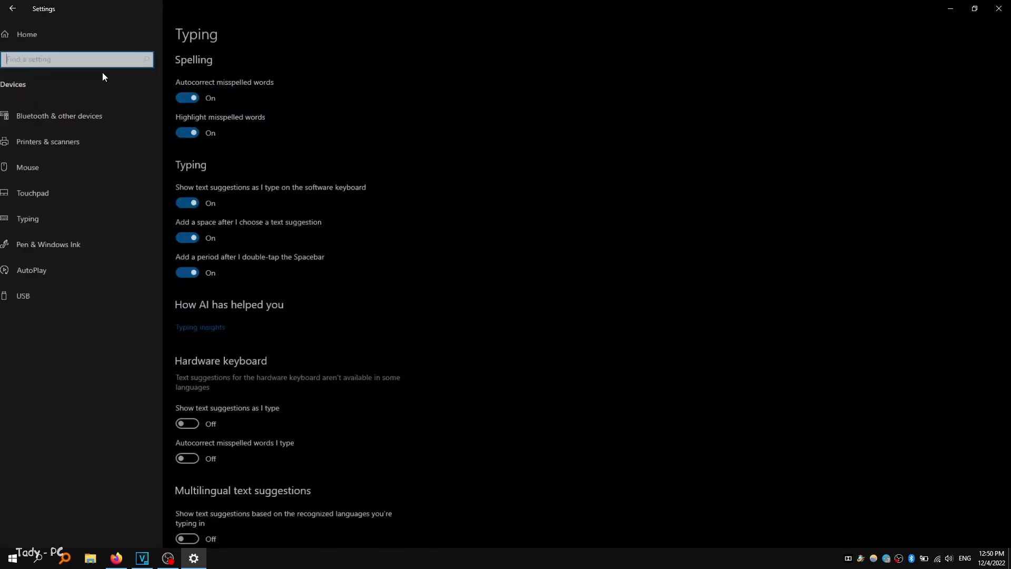
Step: Turn off the period and space insertion, software keyboard text suggestions, misspelled word highlighting and autocorrect options in the Typing settings
click(193, 272)
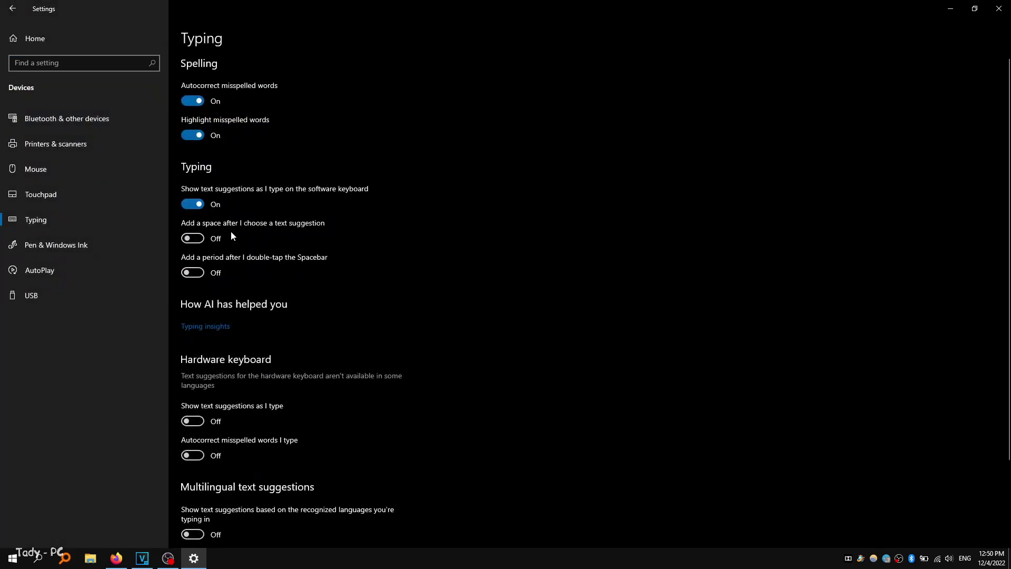
click(195, 205)
click(219, 134)
click(203, 101)
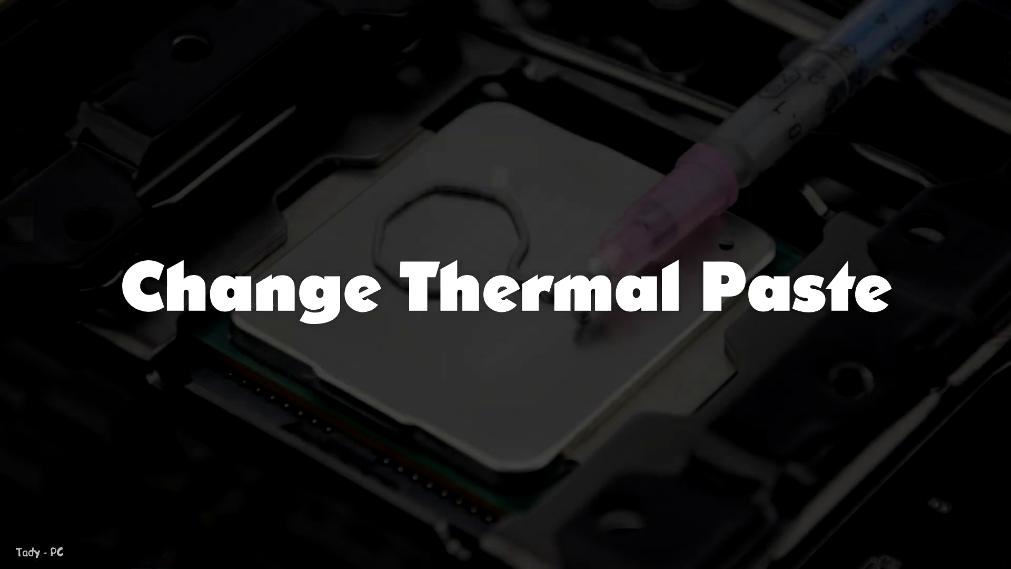